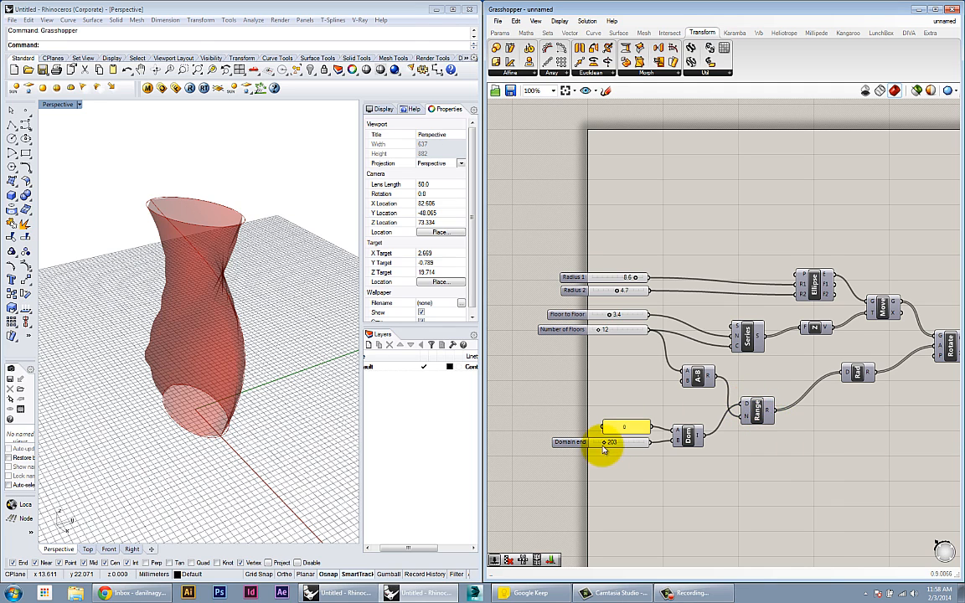
Step: Set the Domain end slider to 223, then check the Range output list and the twisted tower's shape
left_click_drag(605, 446, 612, 444)
right_click_drag(796, 431, 786, 441)
mouse_move(759, 425)
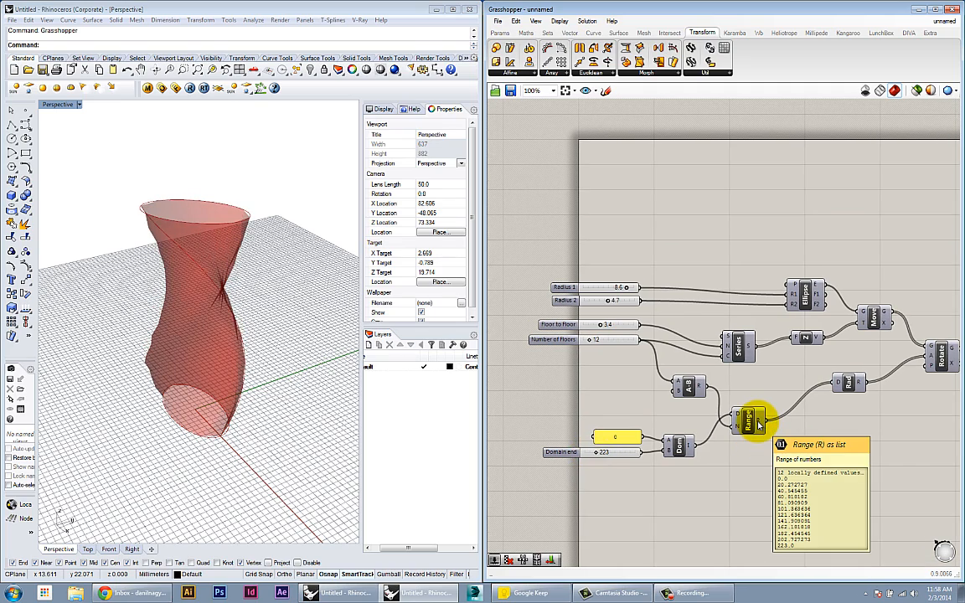
mouse_move(188, 388)
right_mouse_down()
mouse_move(199, 338)
mouse_move(188, 369)
right_mouse_up()
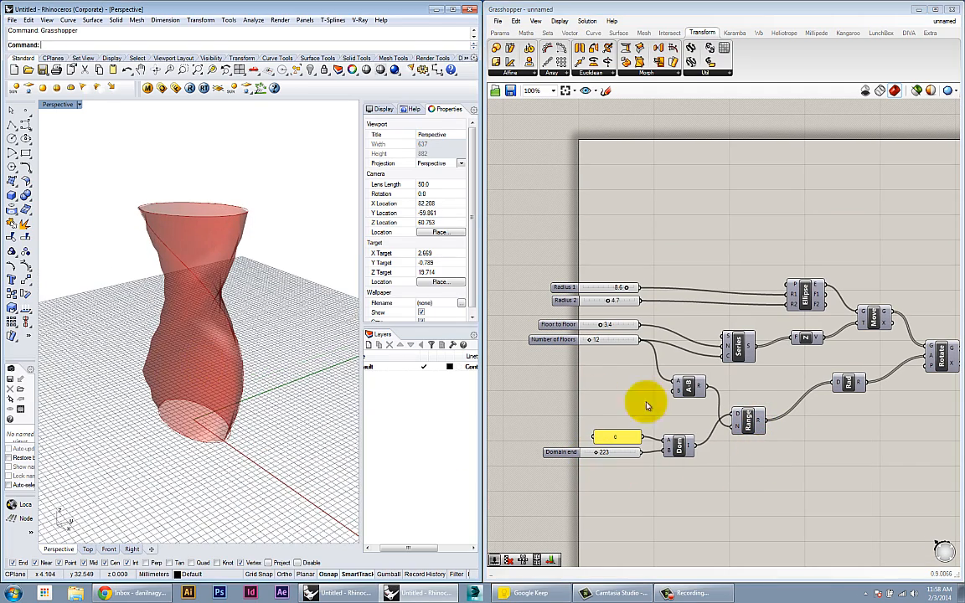
right_click_drag(762, 437, 724, 429)
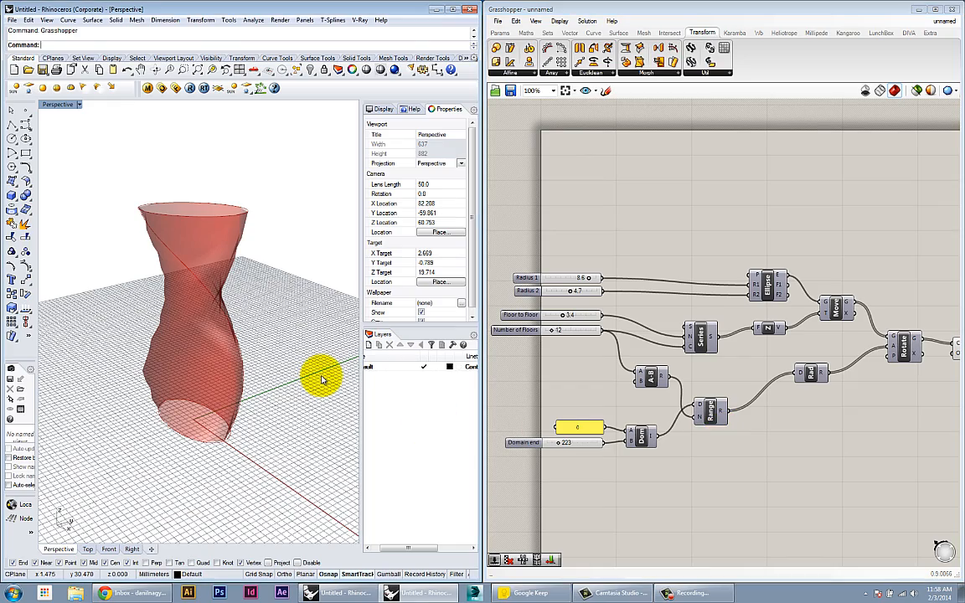
right_click_drag(297, 415, 265, 416)
scroll(272, 392, "down", 3)
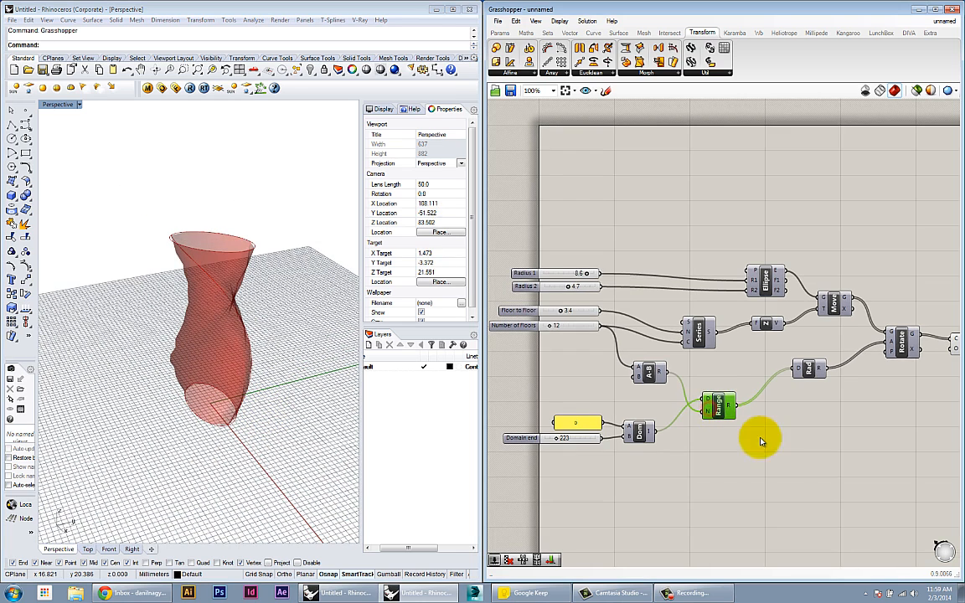
Step: Add a Graph Mapper component to the canvas and place it below the Radians and Rotate components
right_click_drag(761, 442, 738, 437)
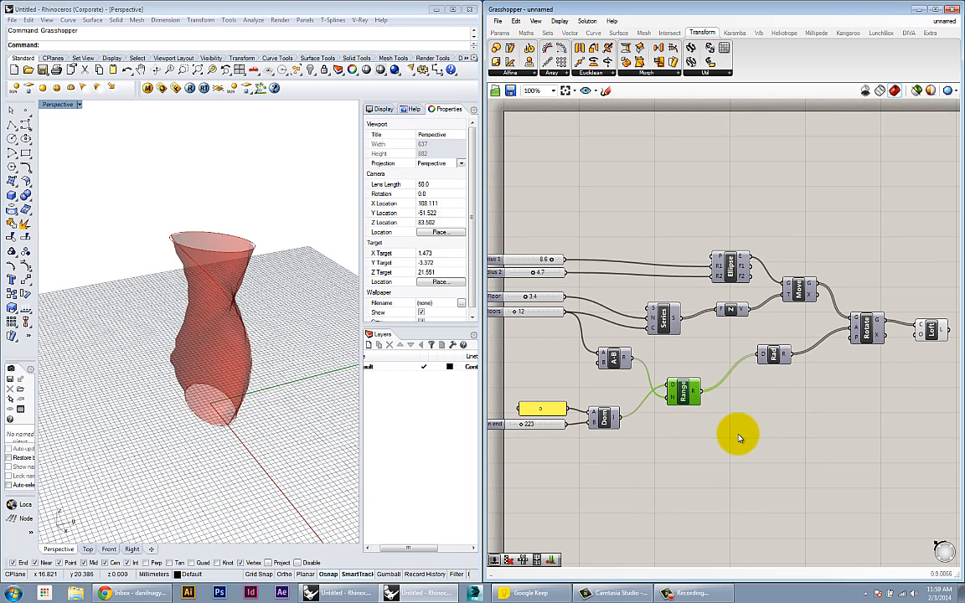
scroll(738, 436, "down", 1)
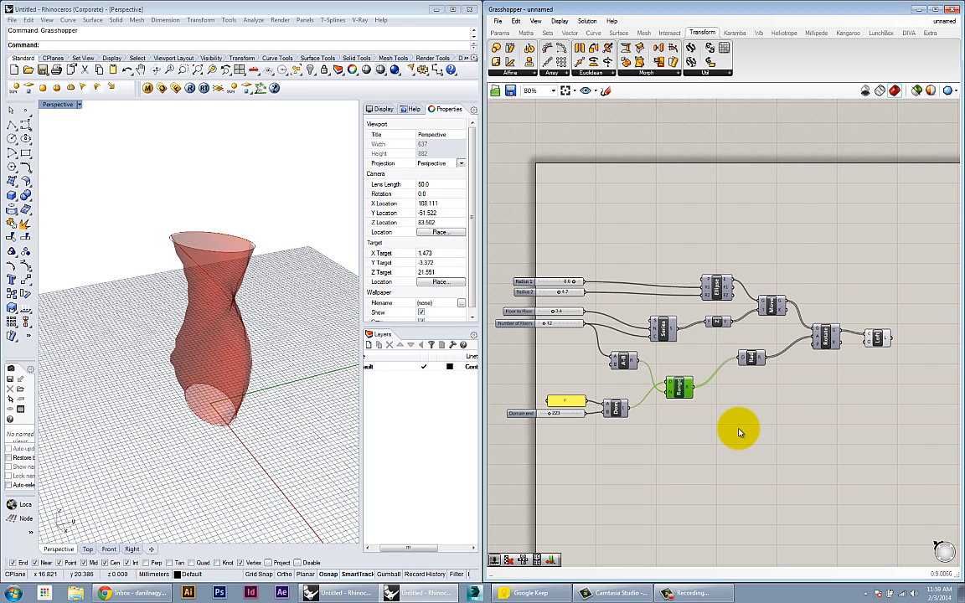
right_click_drag(728, 429, 734, 430)
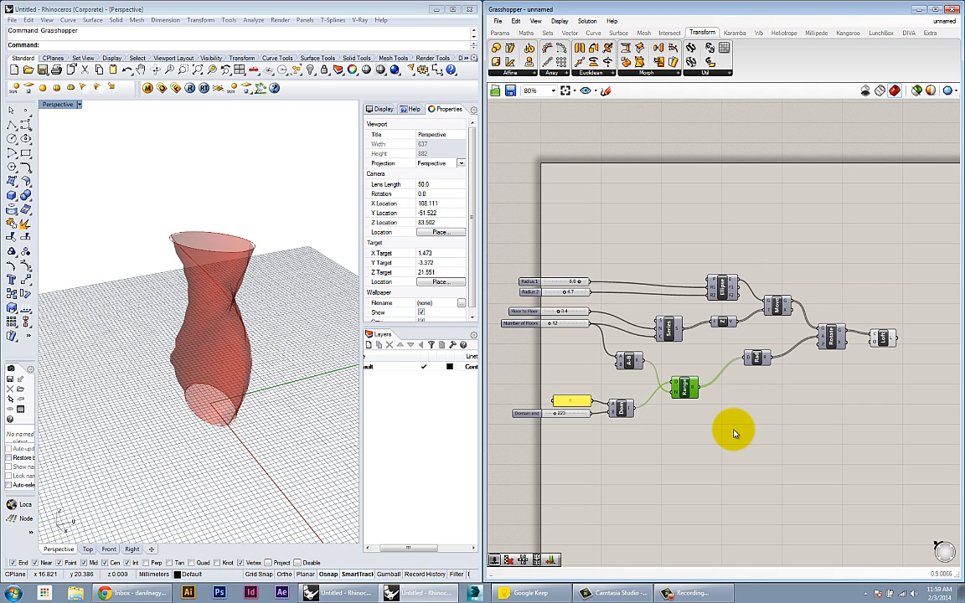
right_click_drag(733, 432, 725, 417)
left_click(737, 390)
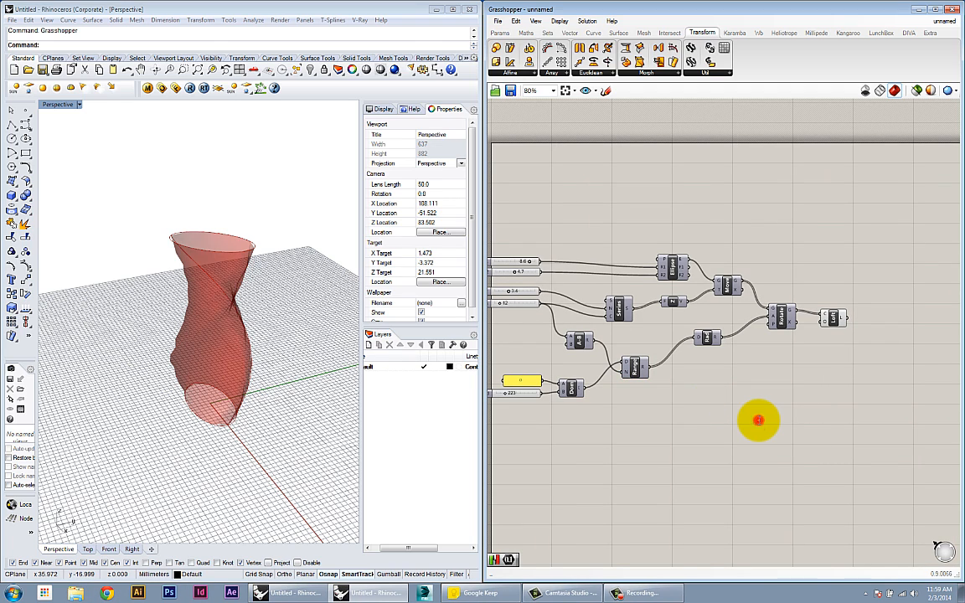
double_click(758, 423)
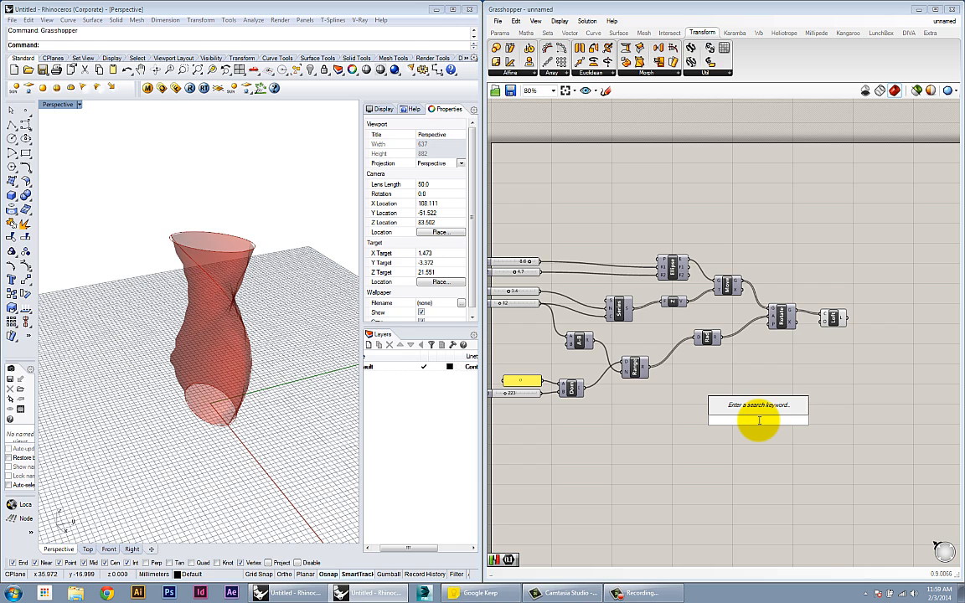
type("graph ma")
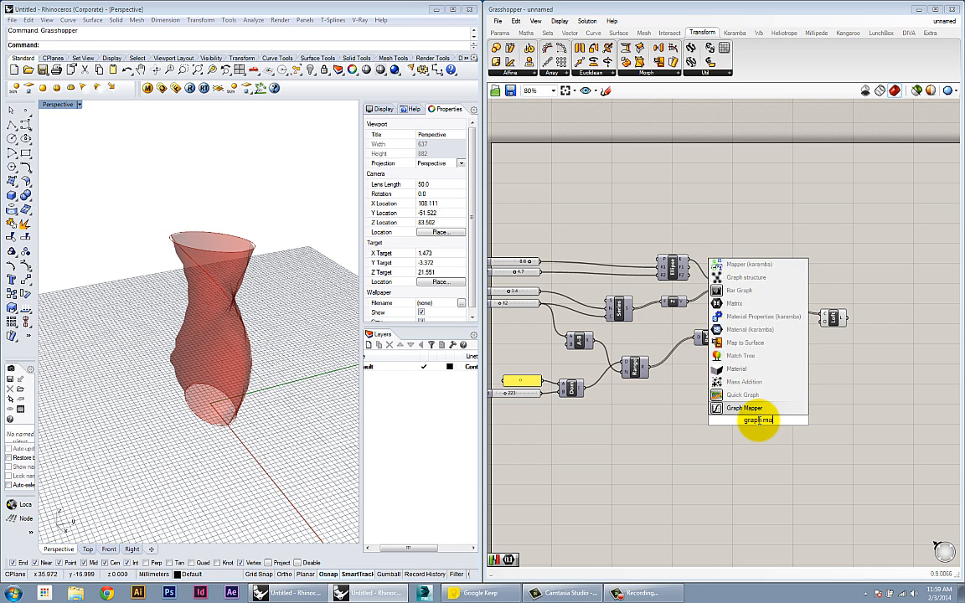
key("Return")
scroll(762, 439, "up", 5)
scroll(769, 419, "down", 2)
right_click_drag(769, 419, 747, 478)
left_click_drag(747, 478, 730, 427)
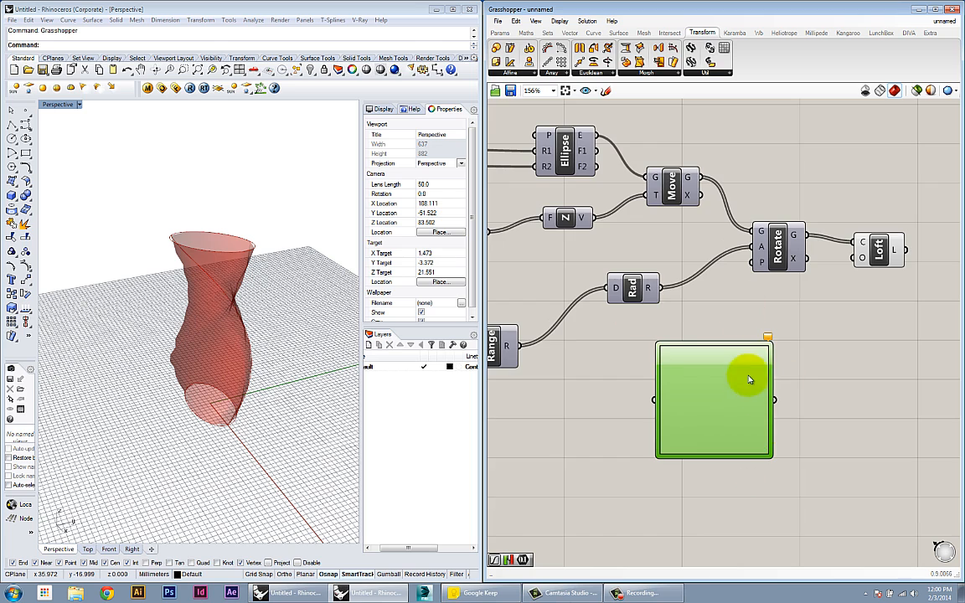
Step: Set the Graph Mapper's graph type to Bezier
scroll(747, 379, "up", 2)
scroll(695, 430, "down", 1)
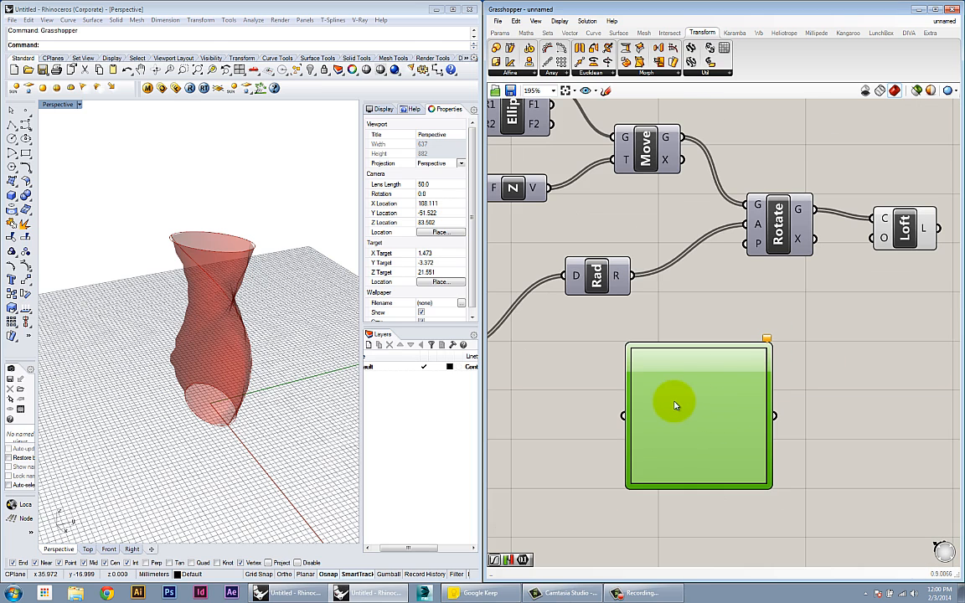
right_click(740, 422)
left_click(698, 419)
right_click(698, 418)
mouse_move(718, 558)
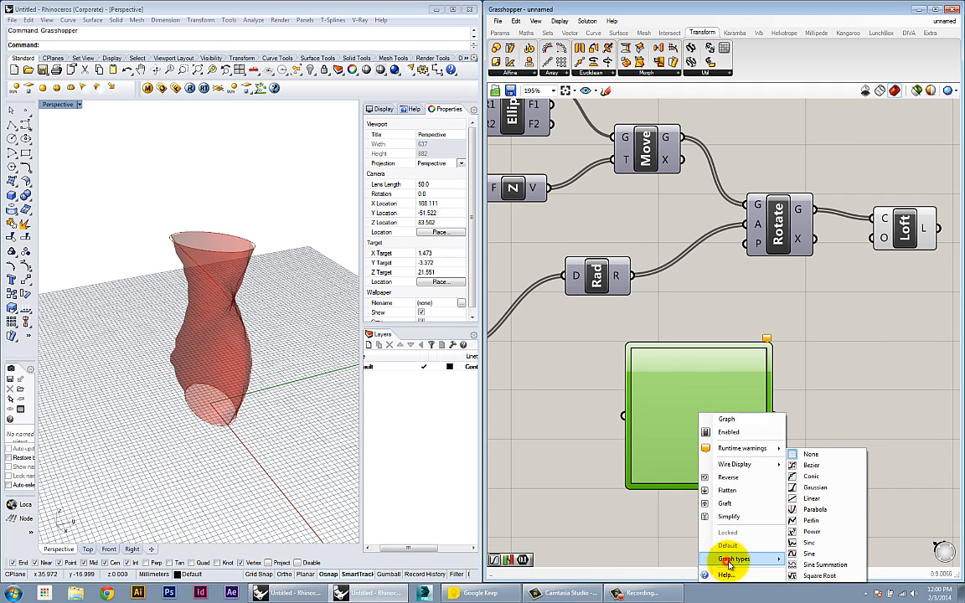
left_click(812, 467)
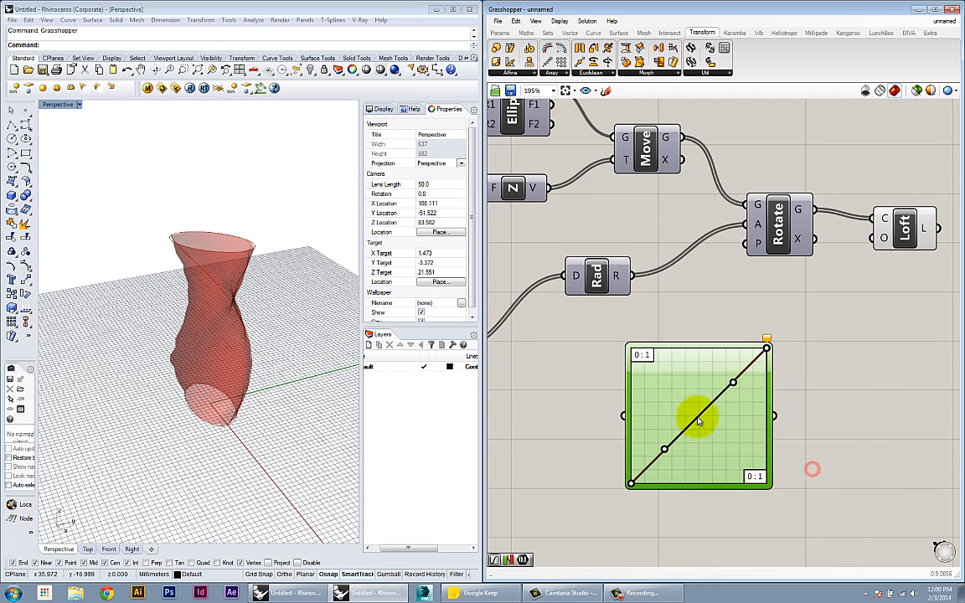
Step: Move the Graph Mapper farther away from the Range component and connect the Radians output to its input
right_click_drag(686, 414, 736, 425)
right_click_drag(702, 478, 722, 437)
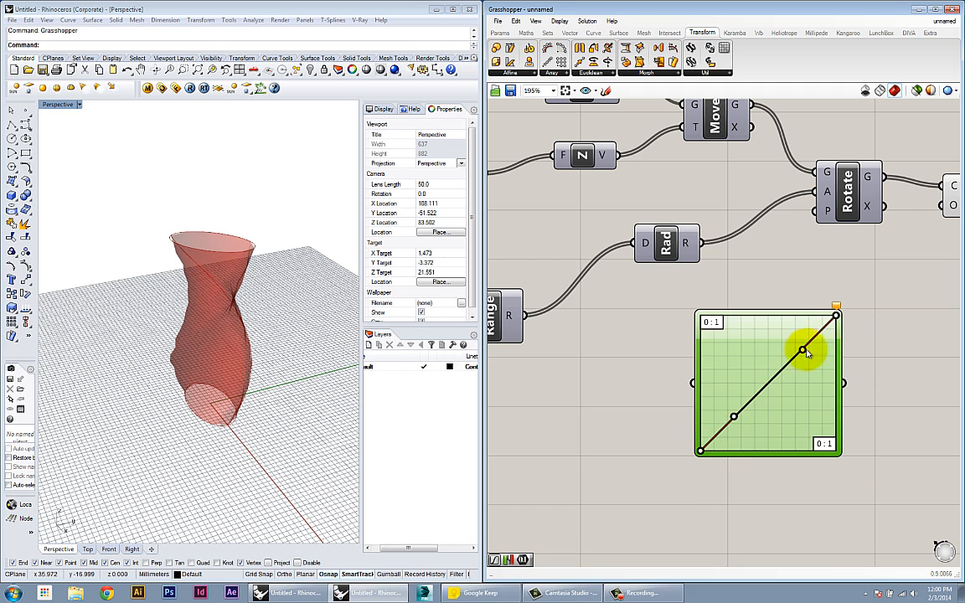
scroll(814, 435, "down", 3)
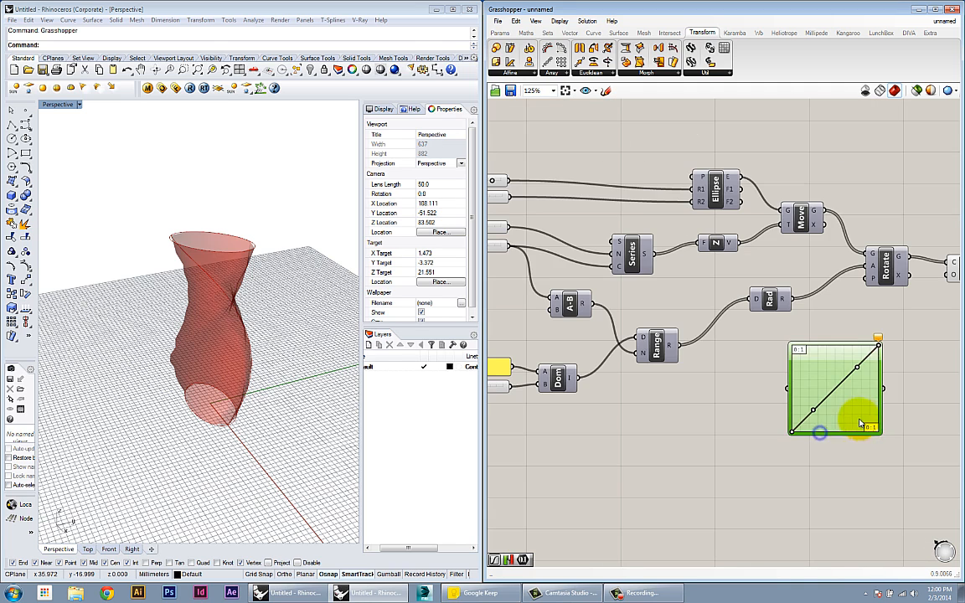
scroll(666, 385, "up", 2)
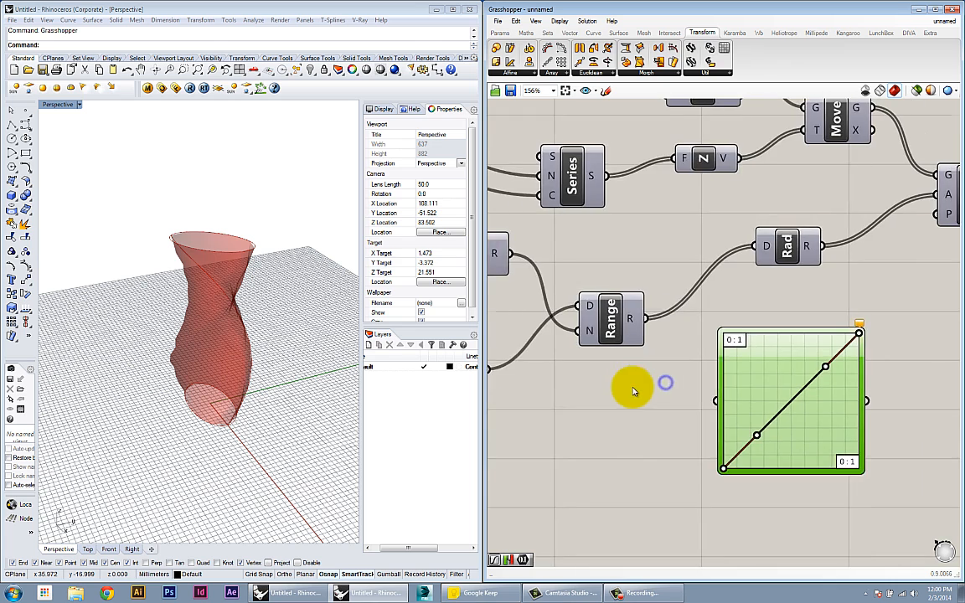
scroll(696, 378, "down", 1)
right_click_drag(735, 390, 702, 393)
left_click_drag(756, 370, 851, 363)
right_click_drag(821, 361, 716, 366)
mouse_move(674, 301)
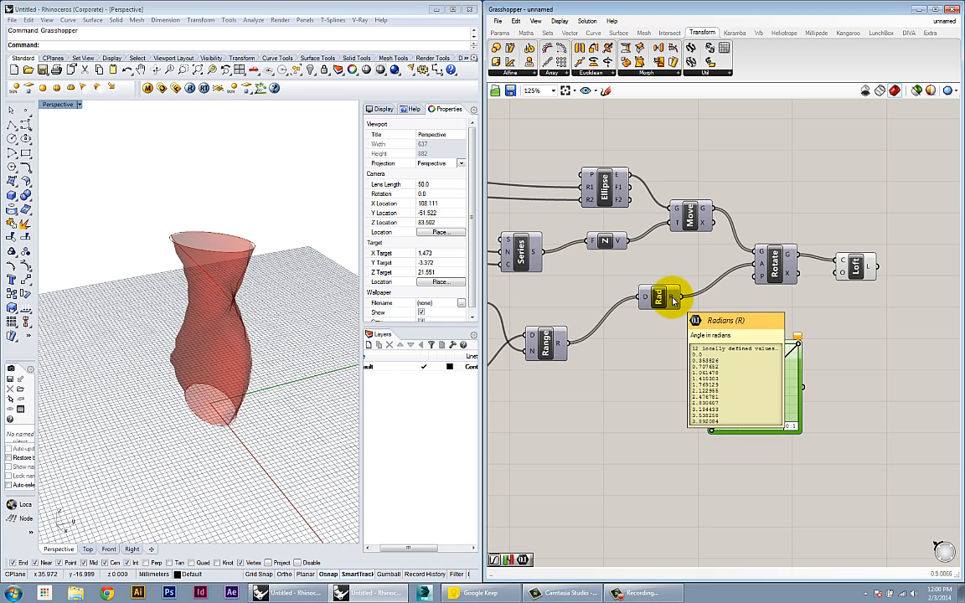
left_click_drag(674, 299, 716, 391)
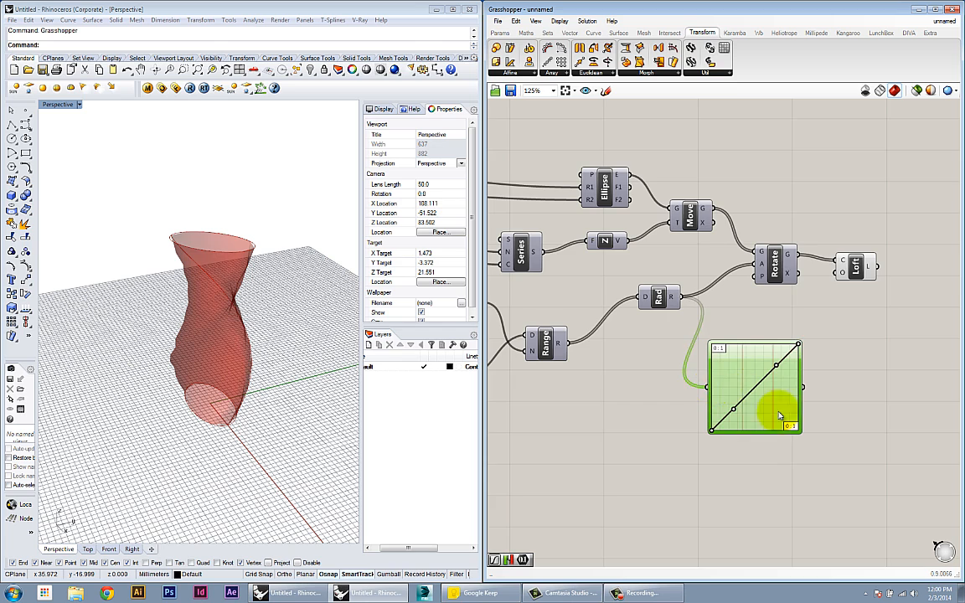
Step: Check the Graph Mapper's values, then set both its X and Y domains to run from 0 to 4
scroll(700, 371, "up", 1)
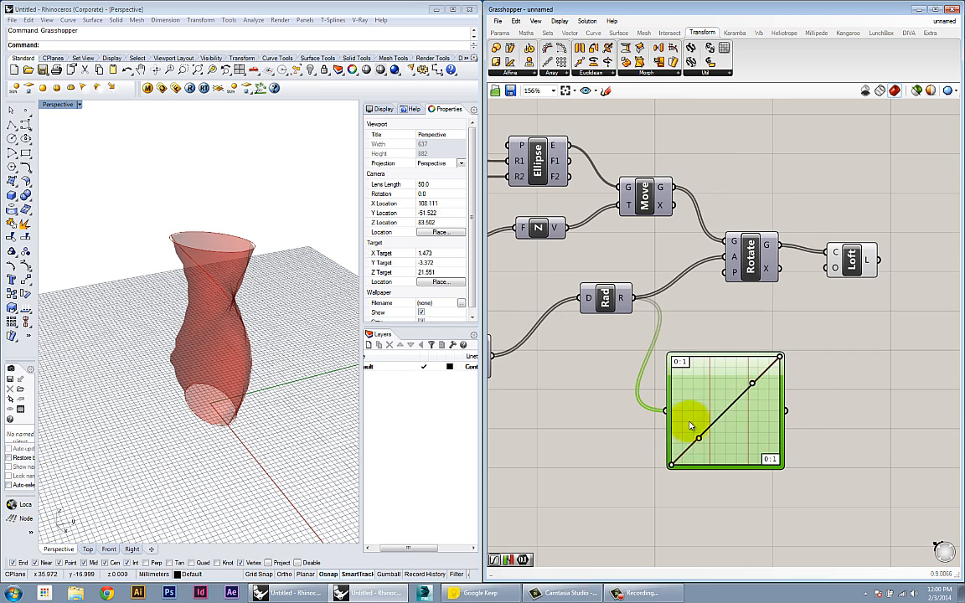
mouse_move(674, 413)
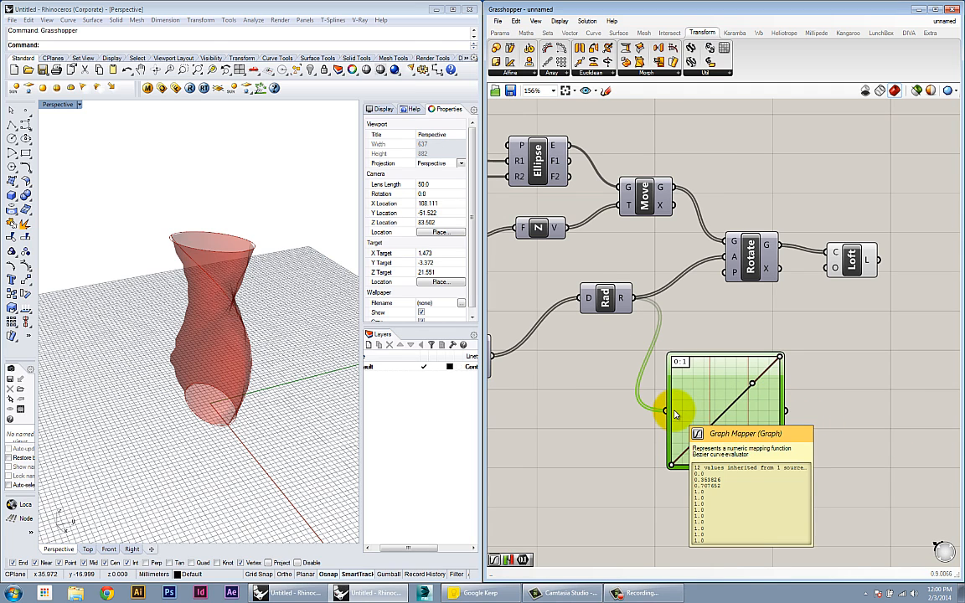
right_click_drag(675, 413, 686, 411)
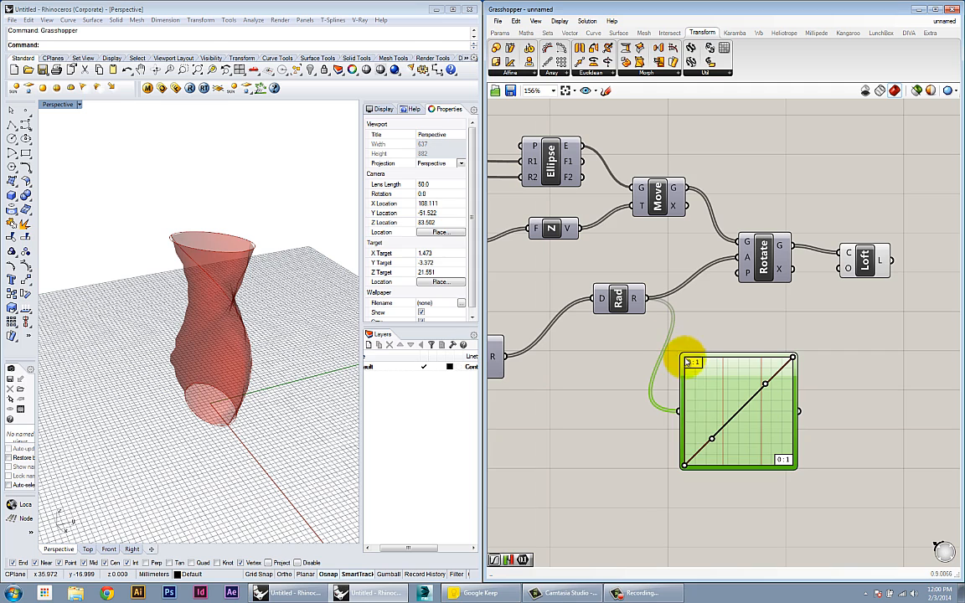
mouse_move(686, 412)
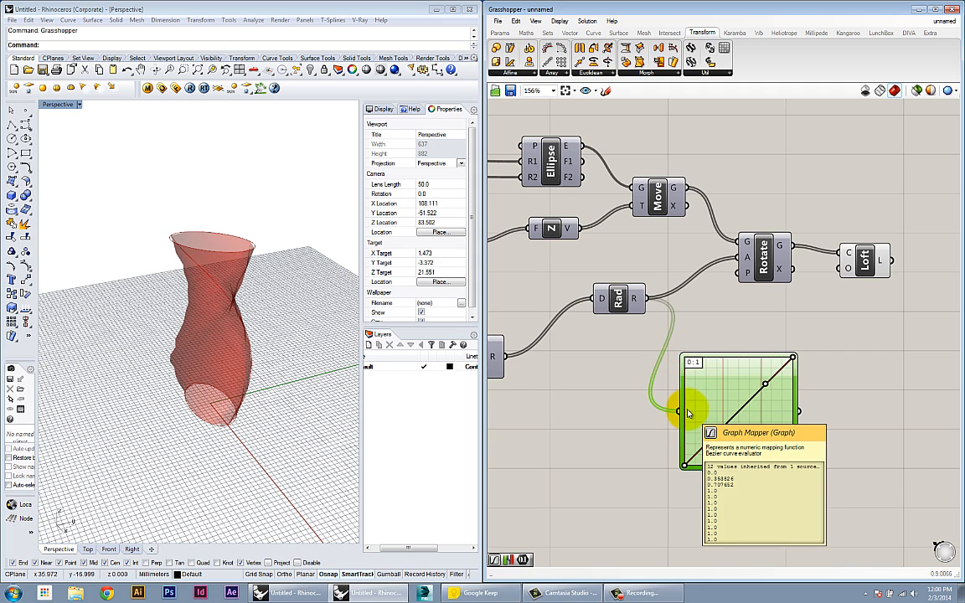
mouse_move(787, 415)
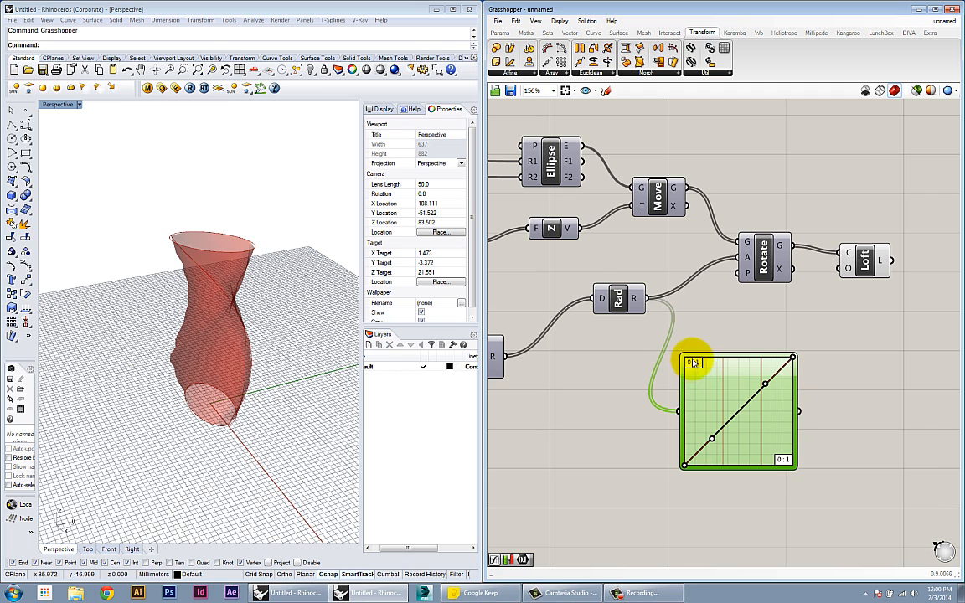
right_click_drag(690, 383, 716, 382)
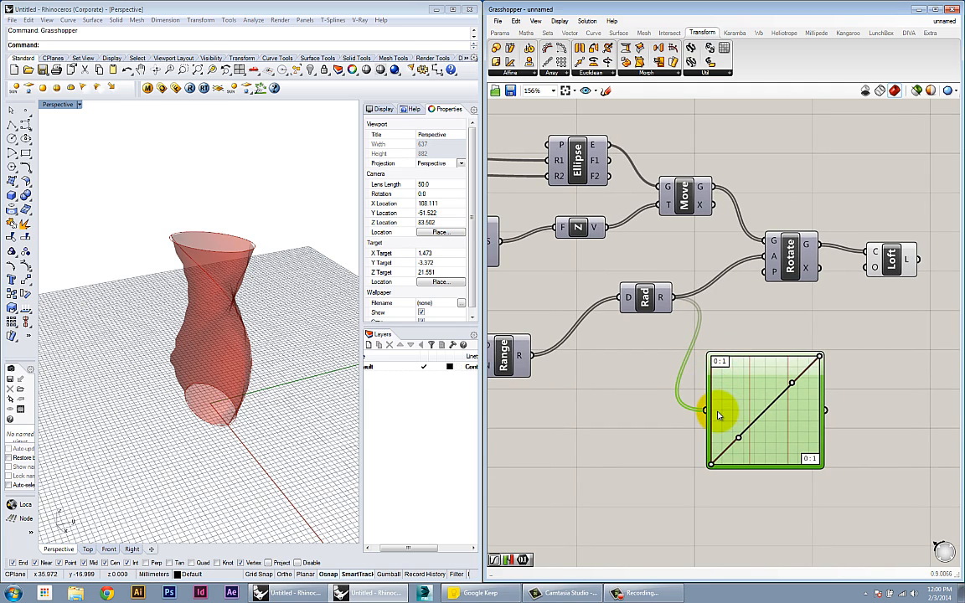
double_click(719, 412)
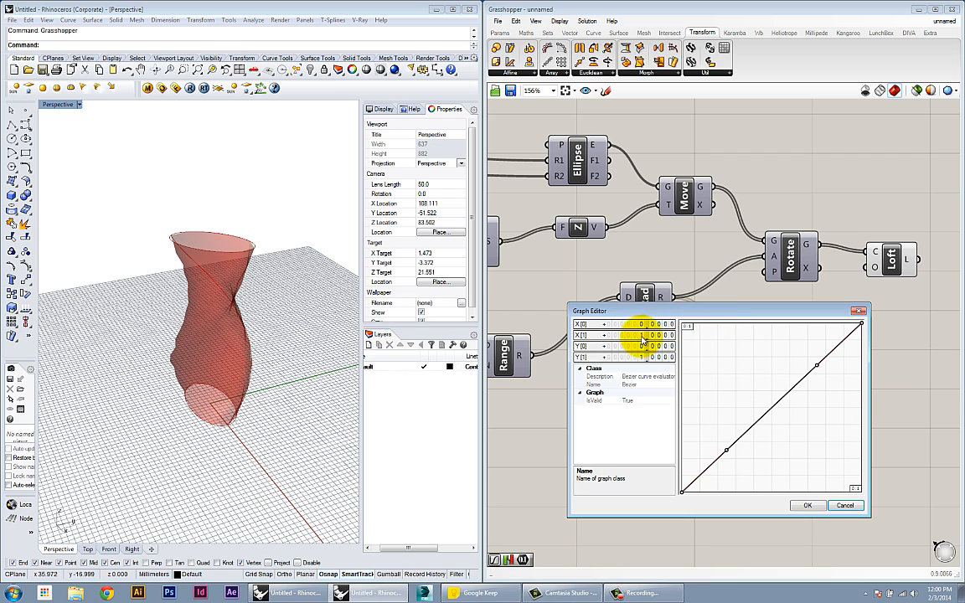
left_click_drag(642, 335, 645, 319)
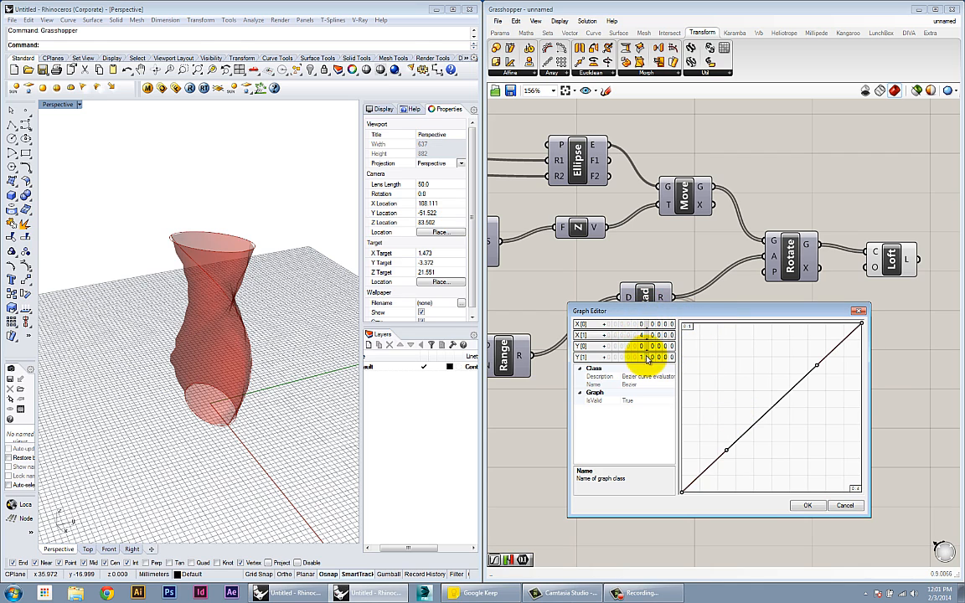
left_click_drag(642, 357, 645, 339)
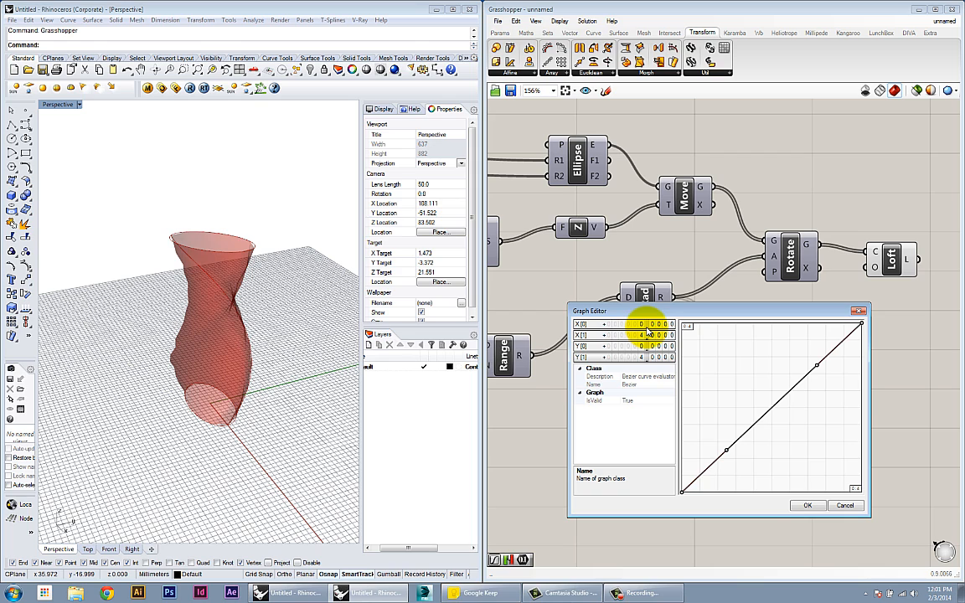
left_click(797, 504)
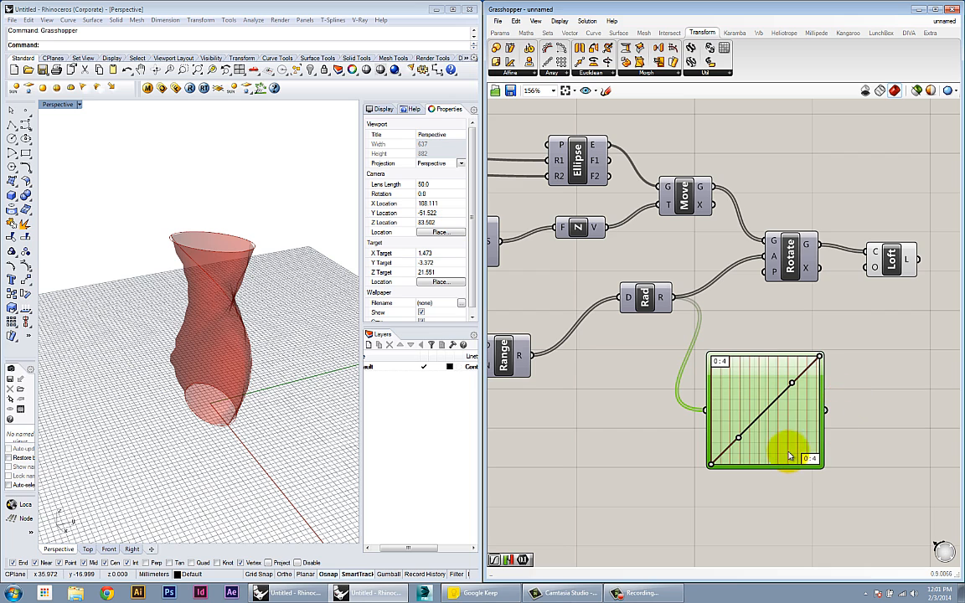
Step: Add a Panel fed by the Radians output and lengthen it until all its values are shown
right_click_drag(810, 425, 690, 412)
left_click(782, 425)
right_click(782, 426)
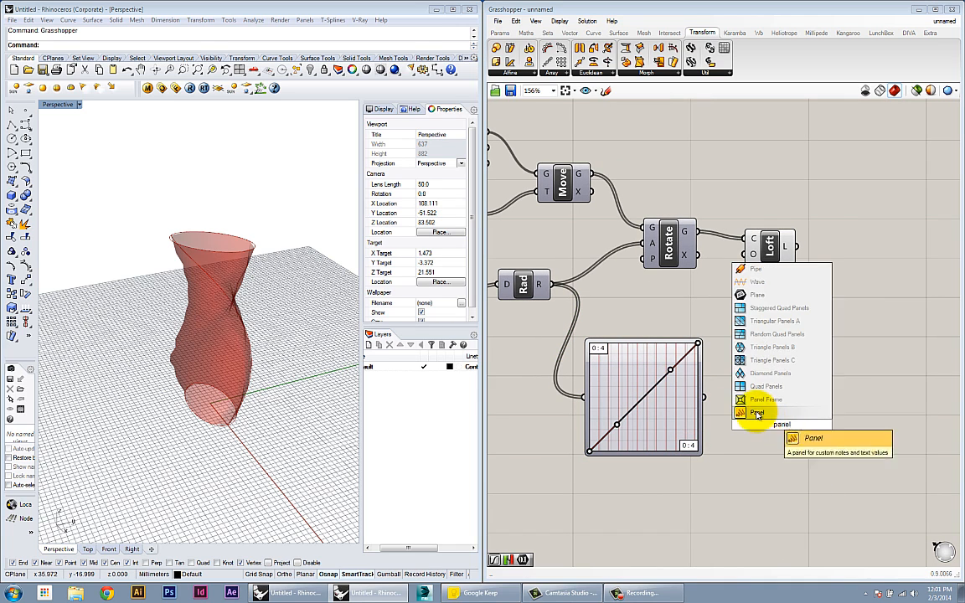
left_click(770, 415)
left_click_drag(763, 405, 762, 294)
left_click_drag(551, 284, 805, 363)
left_click_drag(853, 400, 850, 453)
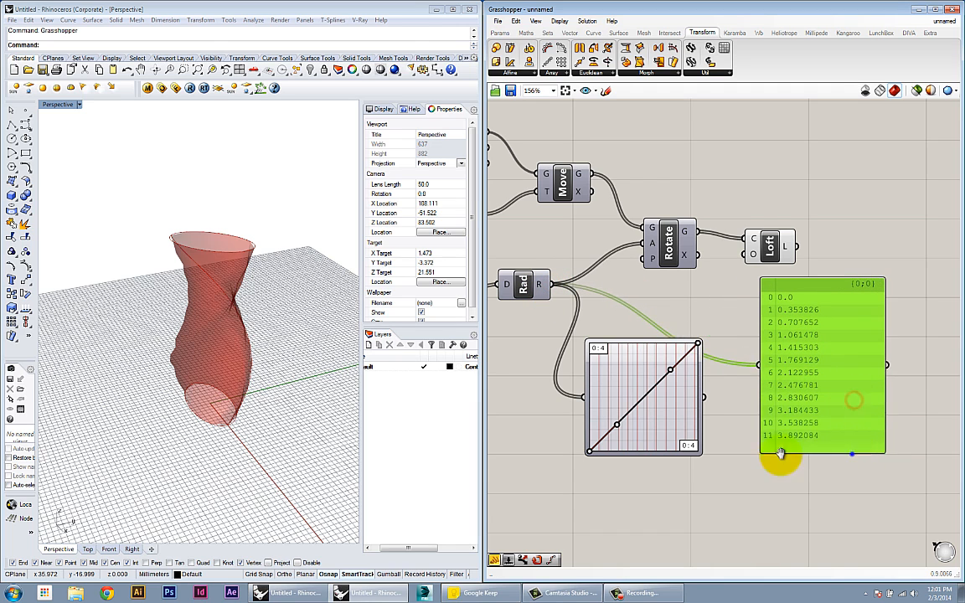
Step: Duplicate the Panel, connect the Graph Mapper's output to the copy, and place it directly below the original
right_click_drag(852, 453, 766, 453)
left_click_drag(735, 422, 872, 418, "alt")
left_click_drag(618, 400, 797, 375)
left_click_drag(870, 367, 734, 552)
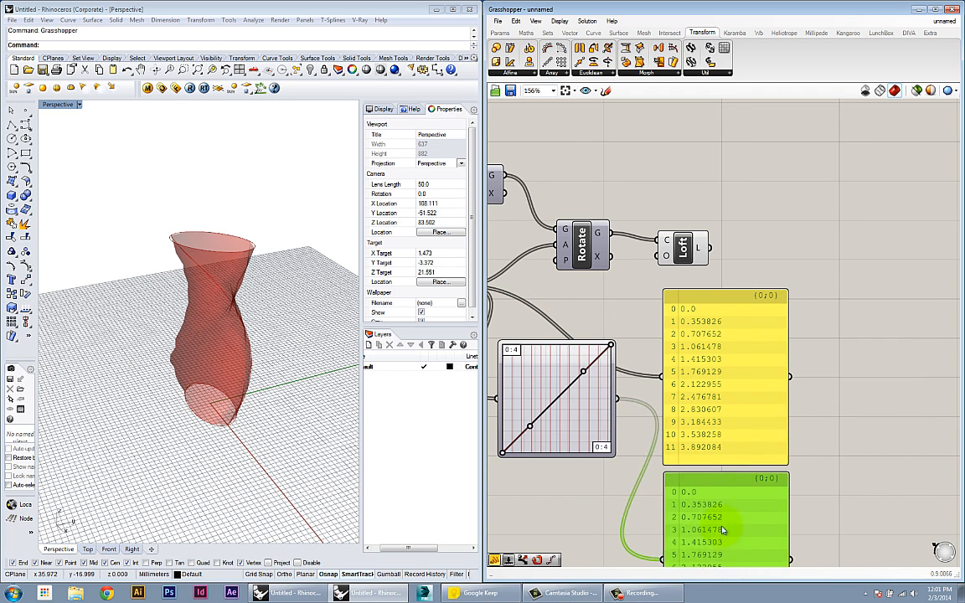
Step: Move the Graph Mapper down so it sits beside the two Panels, and compare their value lists
right_click_drag(724, 522, 806, 452)
left_click_drag(616, 356, 600, 436)
key("ctrl+z")
left_click_drag(649, 367, 632, 437)
right_click_drag(670, 479, 657, 461)
scroll(658, 460, "down", 1)
right_click_drag(667, 449, 685, 421)
scroll(585, 401, "up", 3)
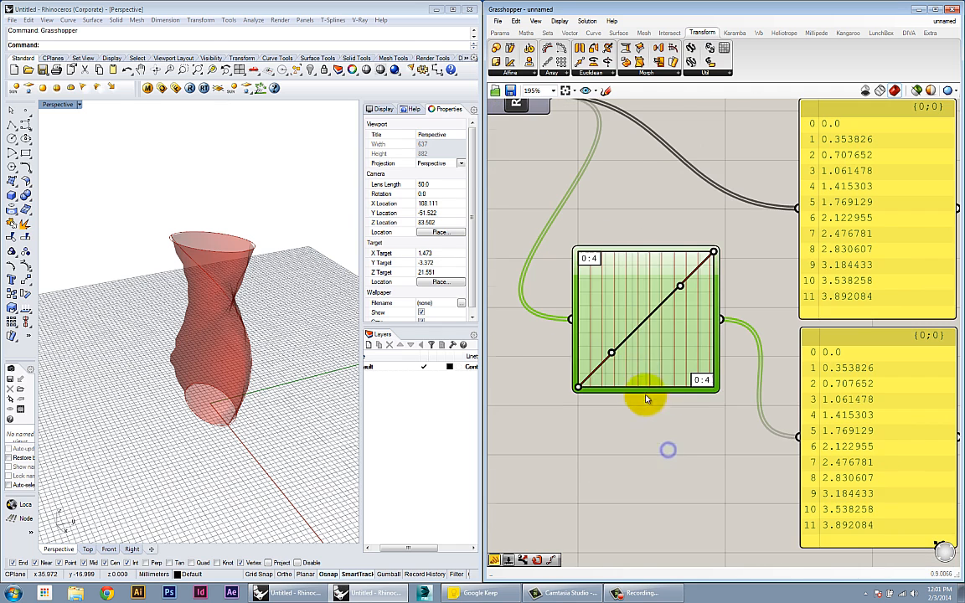
right_click_drag(685, 304, 634, 320)
scroll(633, 321, "down", 1)
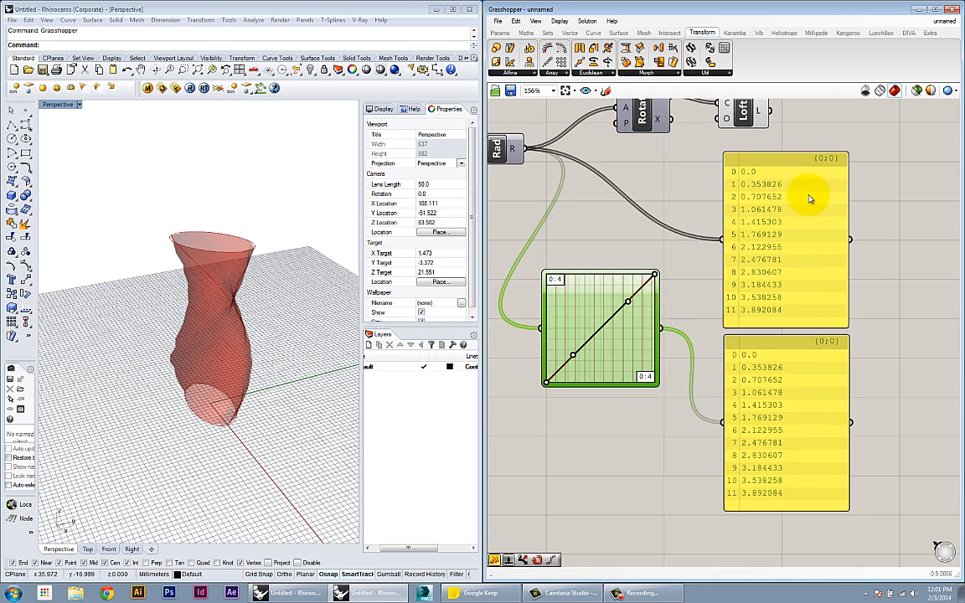
right_click_drag(729, 439, 760, 491)
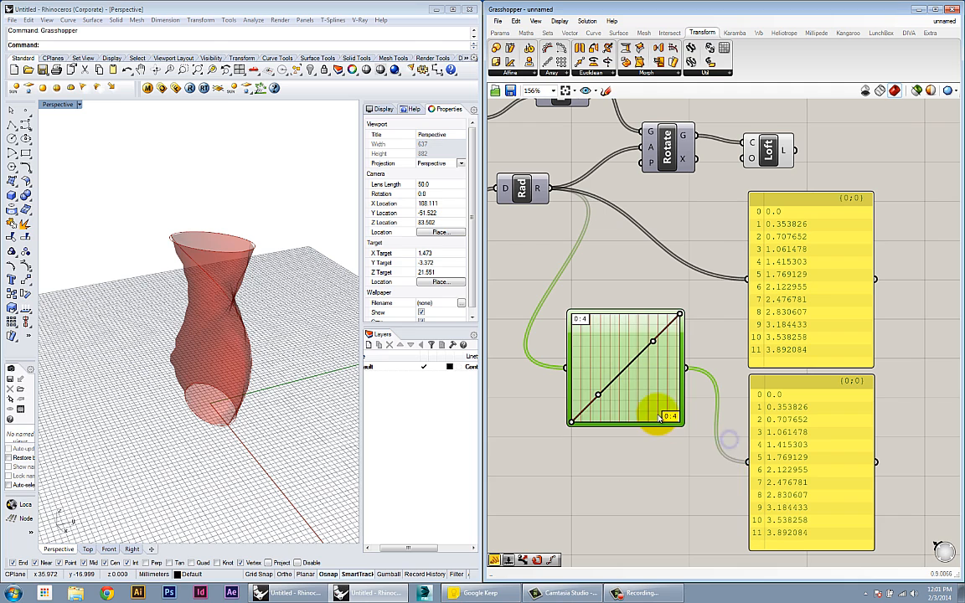
left_click(639, 457)
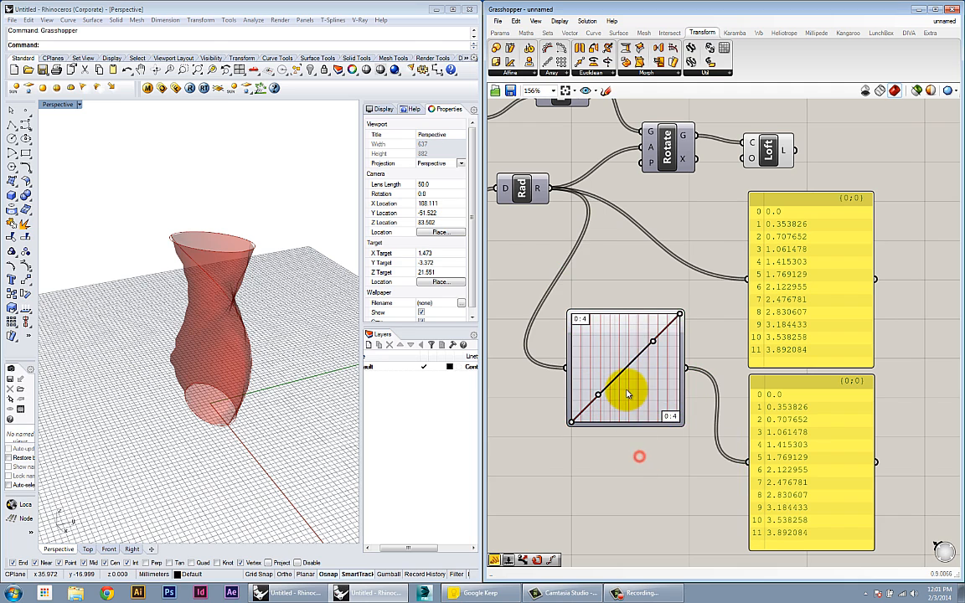
right_click(628, 391)
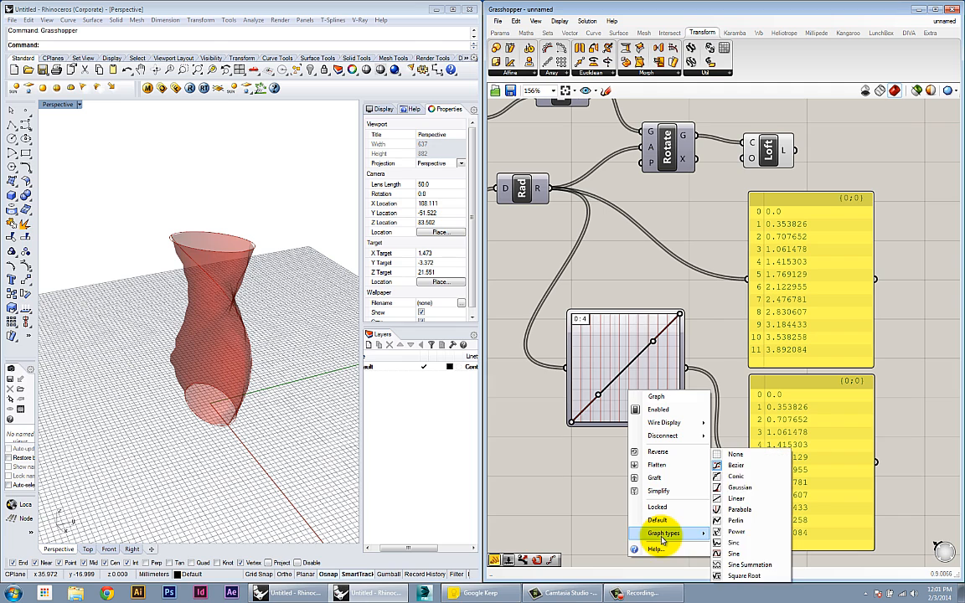
left_click(588, 489)
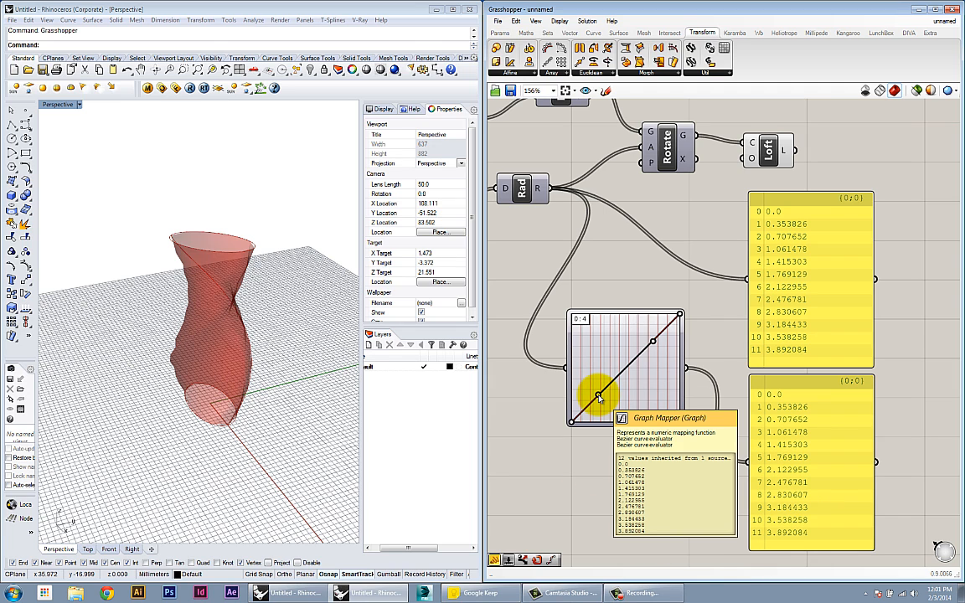
Step: Shape the Graph Mapper's Bezier curve into an S by setting its start handle along the lower edge and its end handle along the upper edge
scroll(598, 399, "down", 2)
left_click_drag(577, 394, 600, 414)
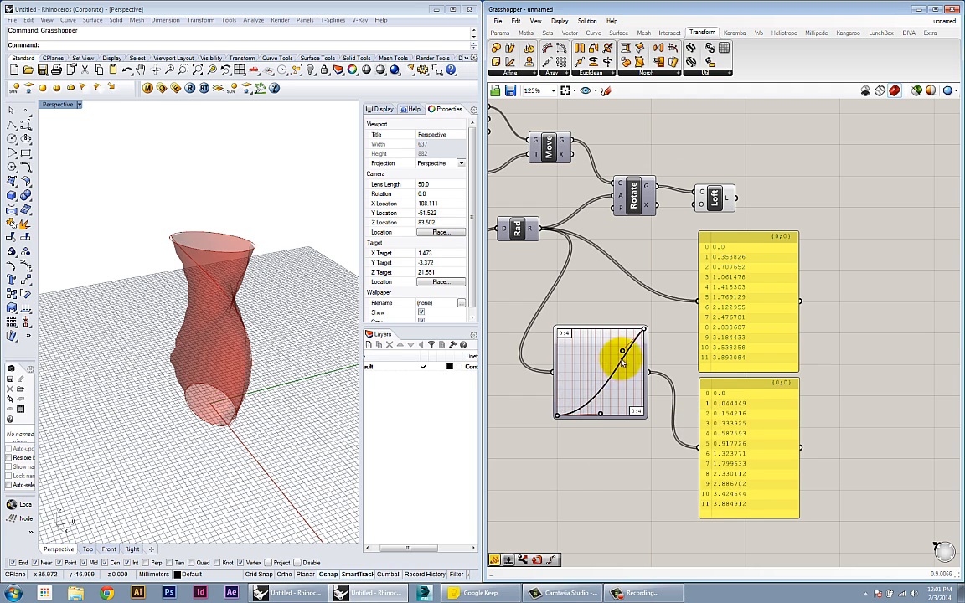
left_click_drag(622, 352, 607, 329)
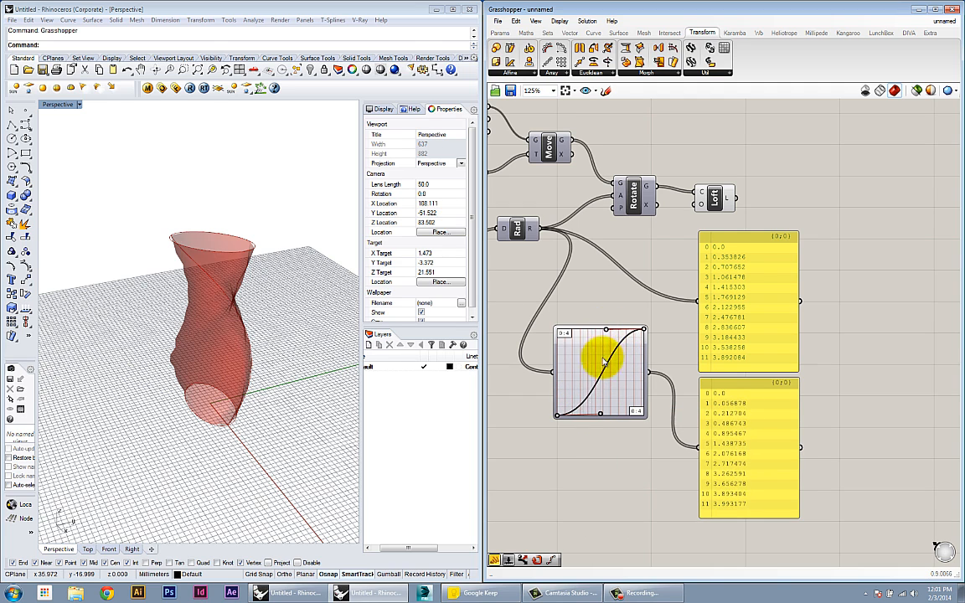
left_click_drag(600, 414, 600, 416)
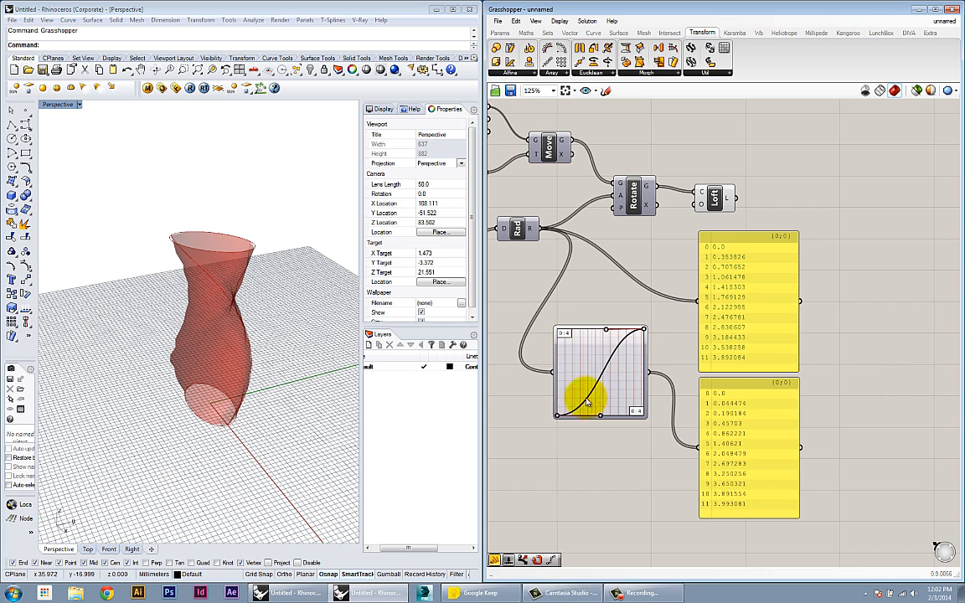
Step: Connect the Graph Mapper's output to the Rotate component's angle input, replacing the direct Radians connection
right_click_drag(573, 406, 609, 409)
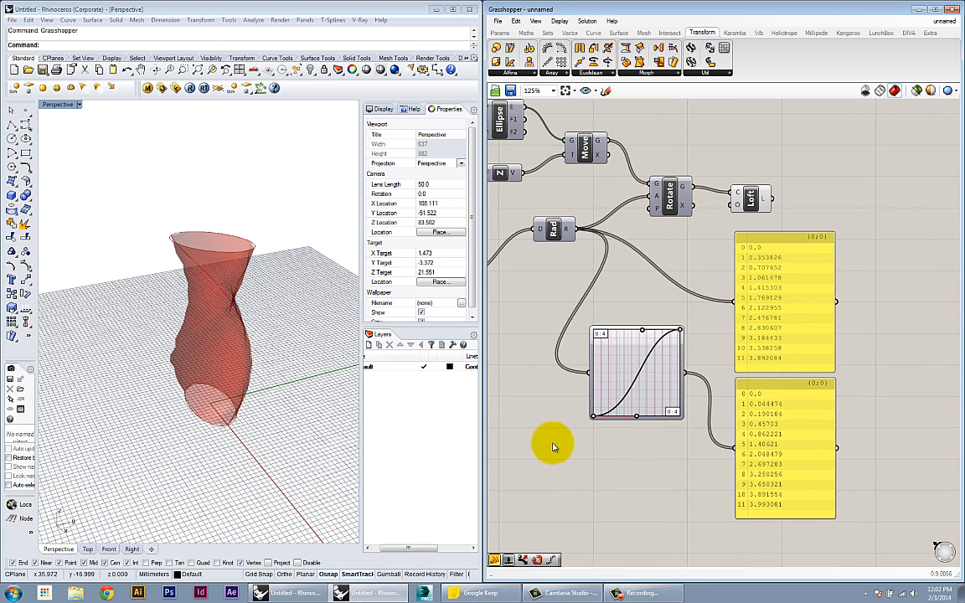
right_click_drag(594, 443, 729, 430)
scroll(729, 430, "down", 1)
right_click_drag(628, 413, 568, 398)
scroll(723, 396, "up", 1)
scroll(690, 437, "up", 1)
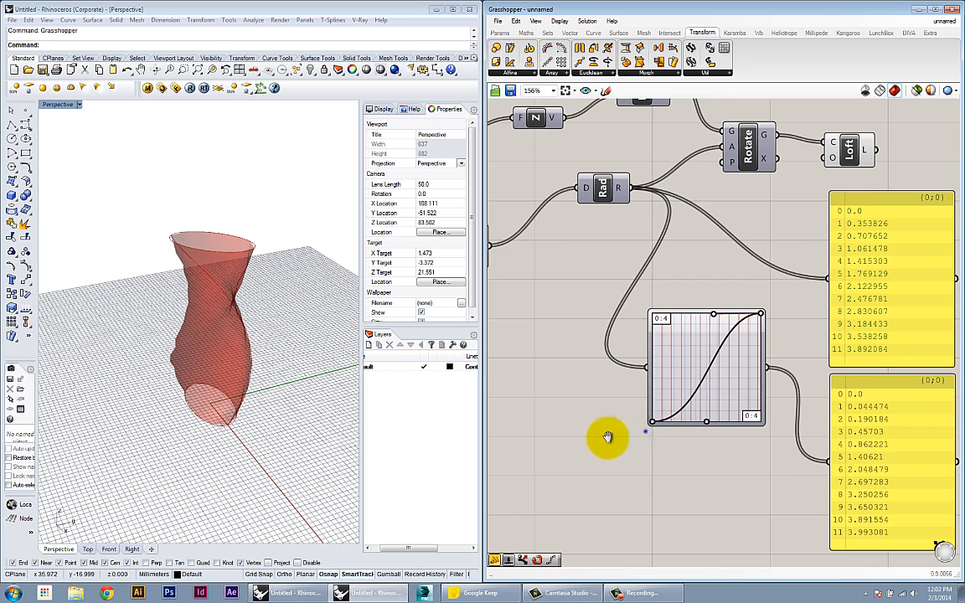
right_click_drag(641, 431, 570, 437)
scroll(694, 336, "down", 2)
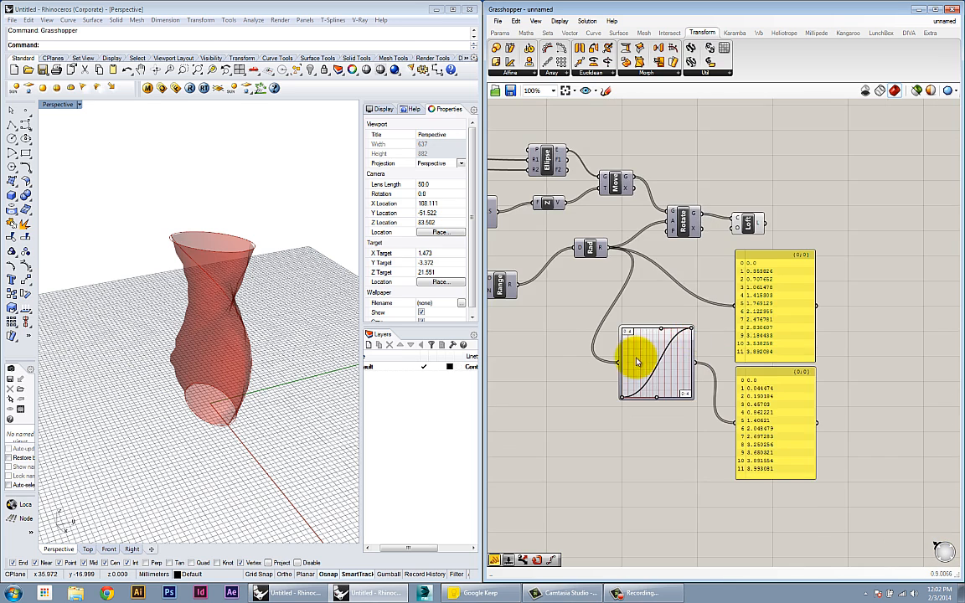
right_click_drag(637, 360, 611, 374)
right_click_drag(674, 361, 682, 422)
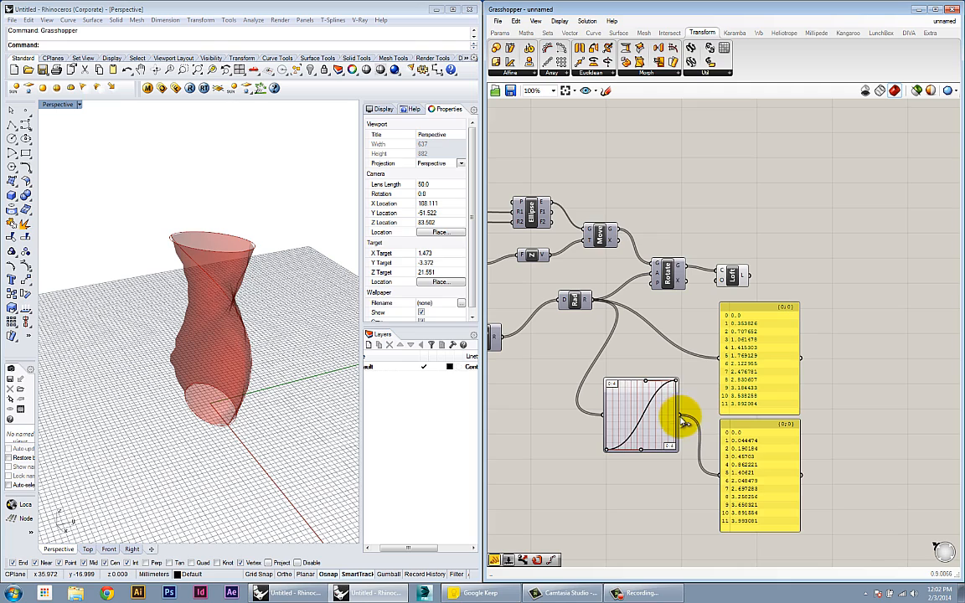
left_click_drag(682, 421, 652, 277)
Step: Reposition both Bezier handles in the Graph Mapper to form a curve that rises gently and steepens towards its end, checking the tower's twist
right_click_drag(256, 344, 301, 321)
scroll(640, 451, "up", 5)
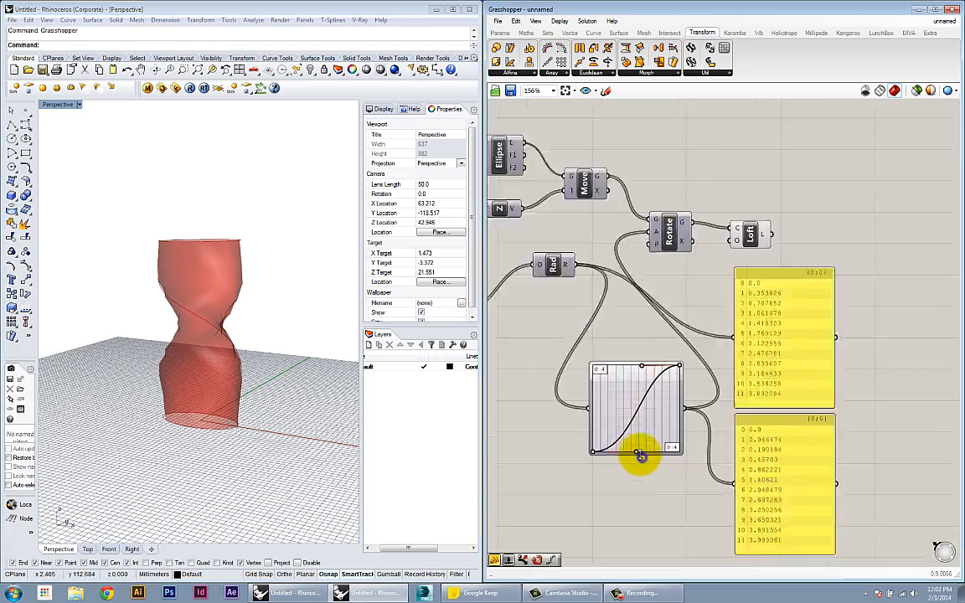
right_click_drag(343, 360, 265, 314)
right_click_drag(293, 263, 218, 213)
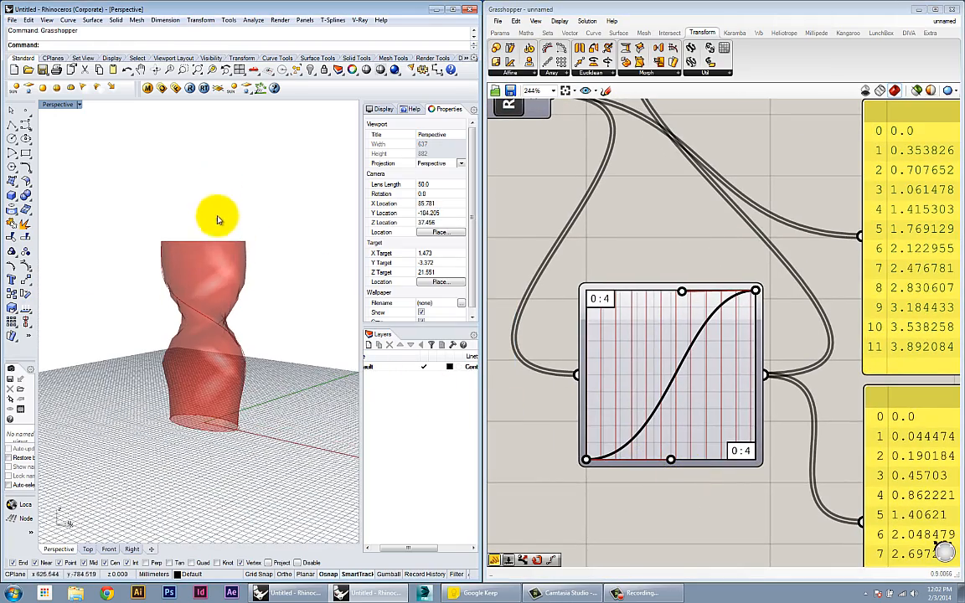
mouse_move(164, 332)
right_mouse_down()
mouse_move(233, 334)
mouse_move(172, 337)
right_mouse_up()
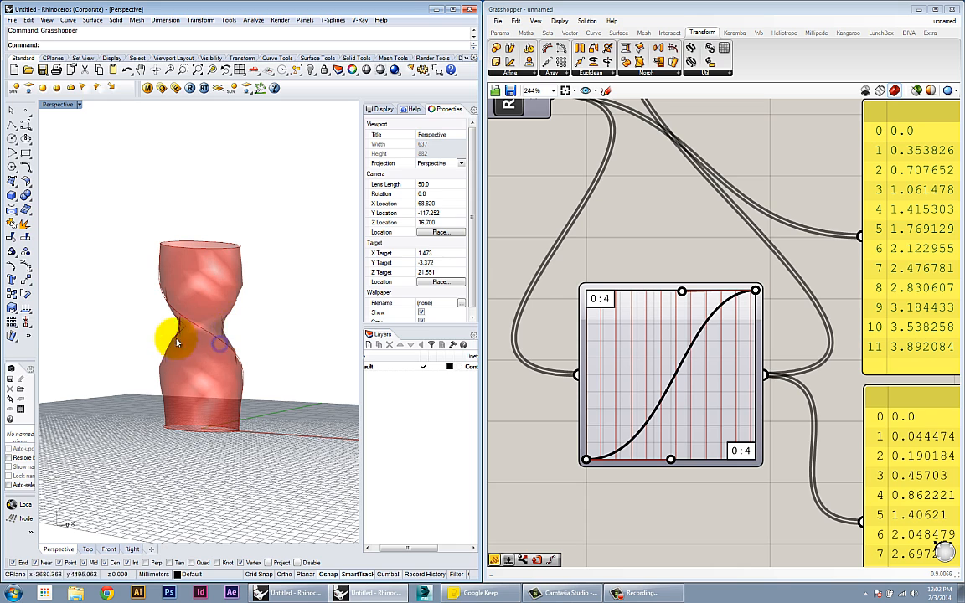
left_click_drag(671, 459, 601, 380)
left_click_drag(681, 300, 706, 406)
right_click_drag(294, 362, 251, 557)
mouse_move(706, 404)
left_mouse_down()
mouse_move(728, 423)
mouse_move(725, 413)
mouse_move(787, 403)
mouse_move(709, 404)
left_mouse_up()
left_click_drag(600, 379, 648, 418)
right_click_drag(286, 411, 251, 416)
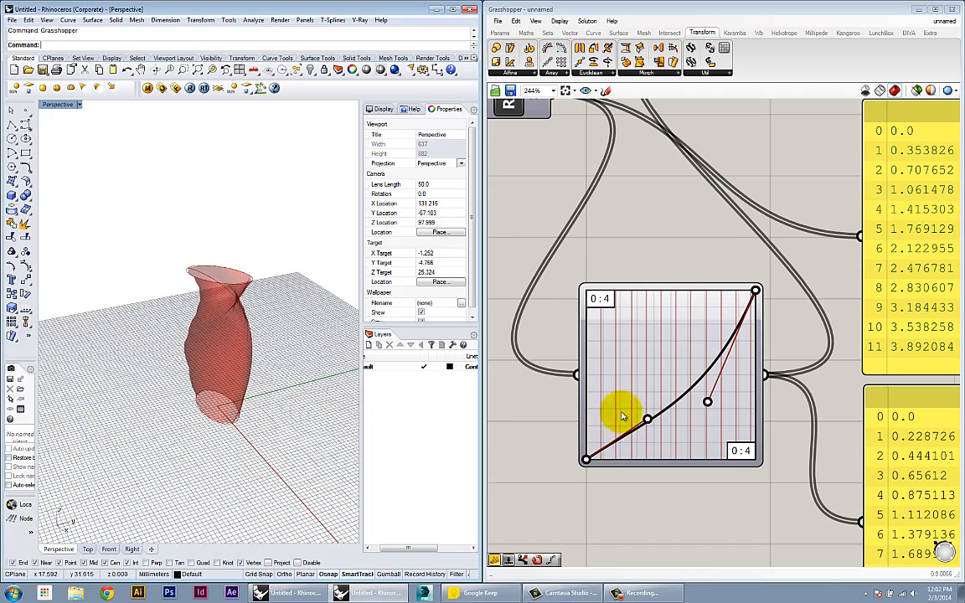
Step: Delete the two Panels listing the original and remapped rotation values
scroll(636, 406, "down", 5)
left_click(781, 351)
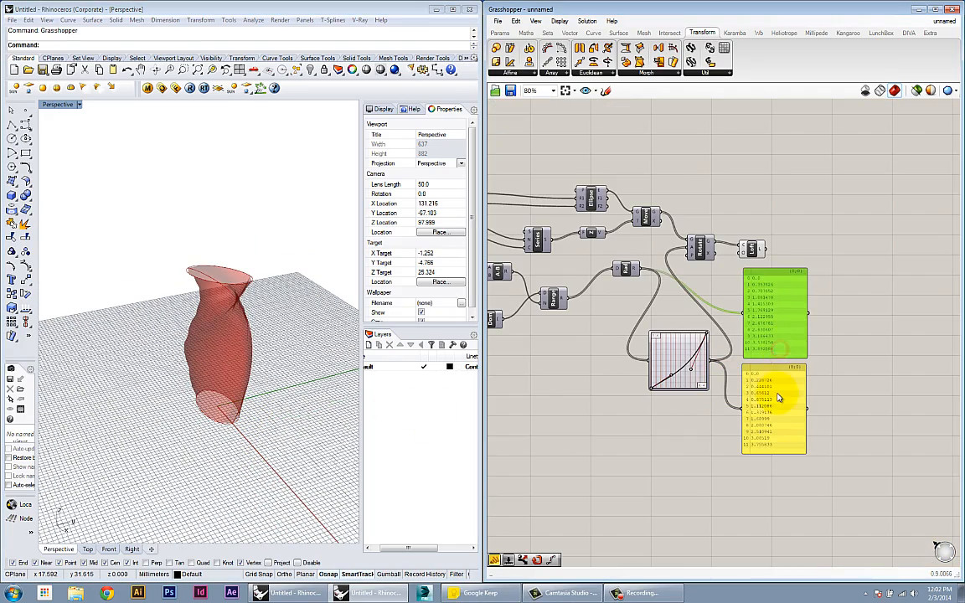
left_click(778, 401)
left_click(801, 354, "shift")
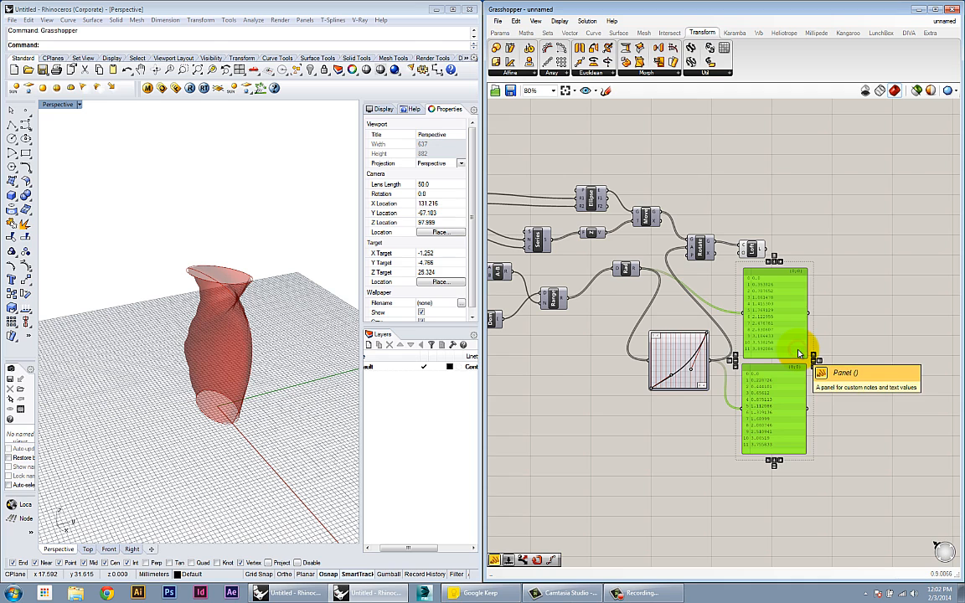
key("Delete")
Step: Shift the Loft and Rotate components further along and place the Graph Mapper in line between Radians and Rotate
left_click_drag(753, 249, 775, 262)
left_click_drag(757, 298, 793, 252)
left_click_drag(673, 354, 695, 269)
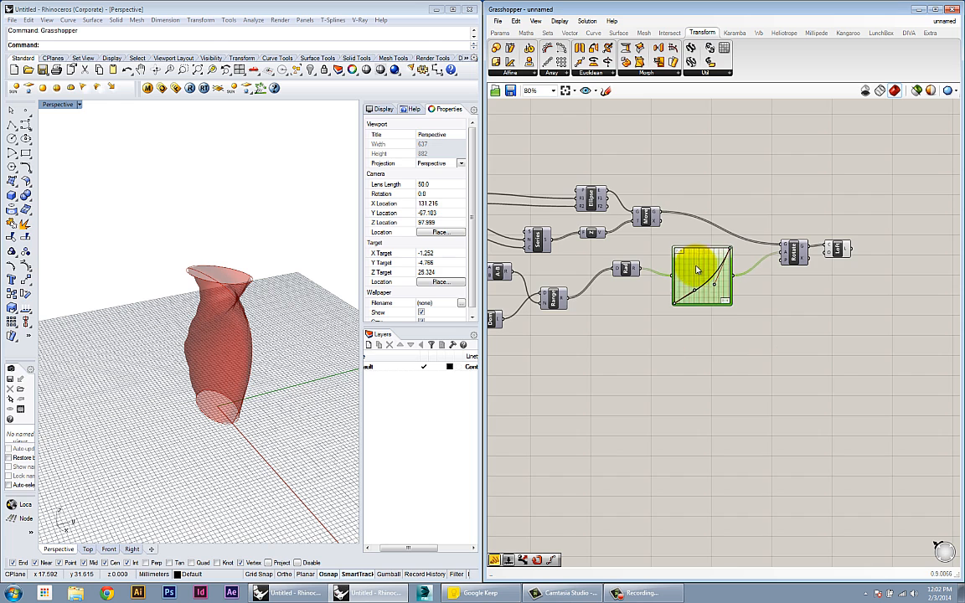
left_click(731, 353)
Step: Pull the Bezier start handle up near the graph's vertical edge for a steep start that flattens through the middle
scroll(730, 355, "down", 2)
scroll(716, 255, "up", 6)
right_click_drag(696, 388, 660, 277)
left_click_drag(650, 372, 611, 330)
scroll(653, 343, "down", 5)
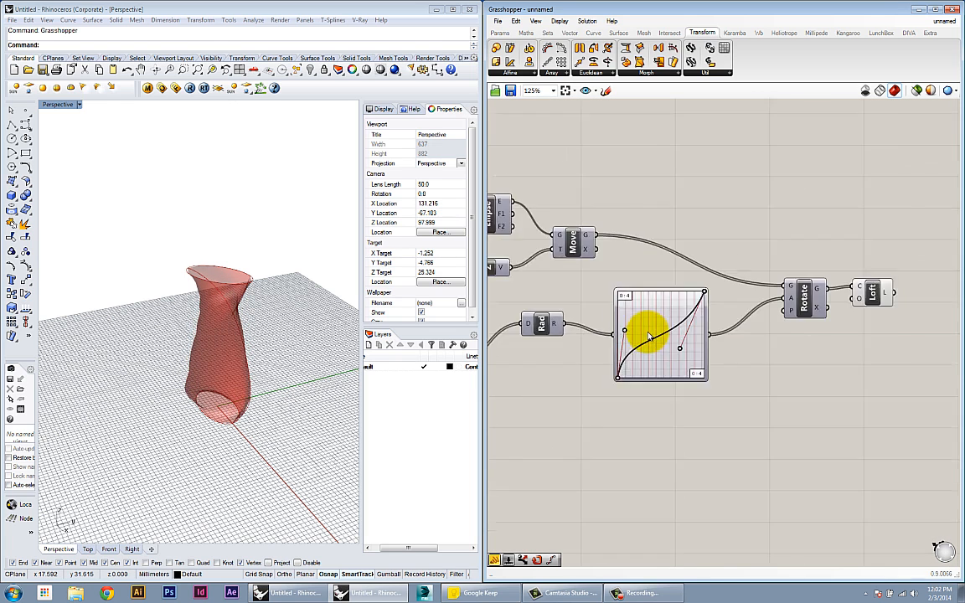
Step: Turn off the preview of all Grasshopper geometry in the Rhino viewport, and restore the shaded preview
scroll(661, 352, "down", 1)
right_click_drag(693, 355, 830, 373)
scroll(831, 373, "up", 2)
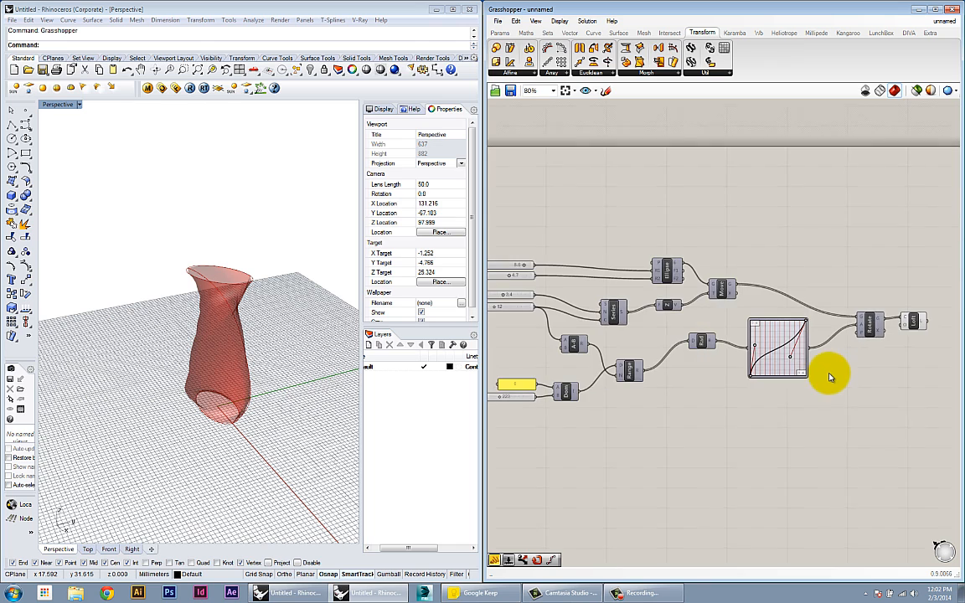
right_click_drag(801, 409, 818, 392)
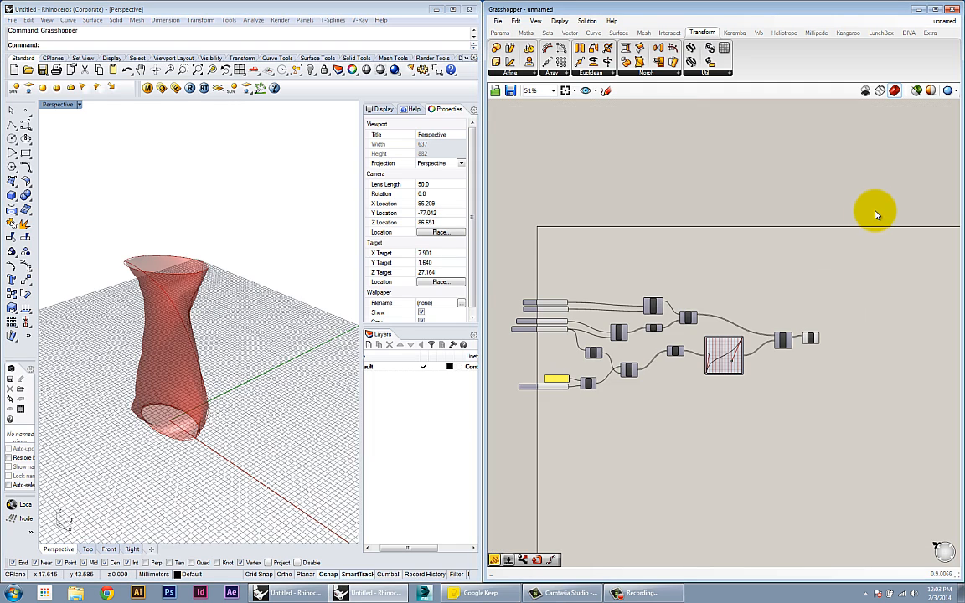
right_click_drag(286, 362, 273, 339, "shift")
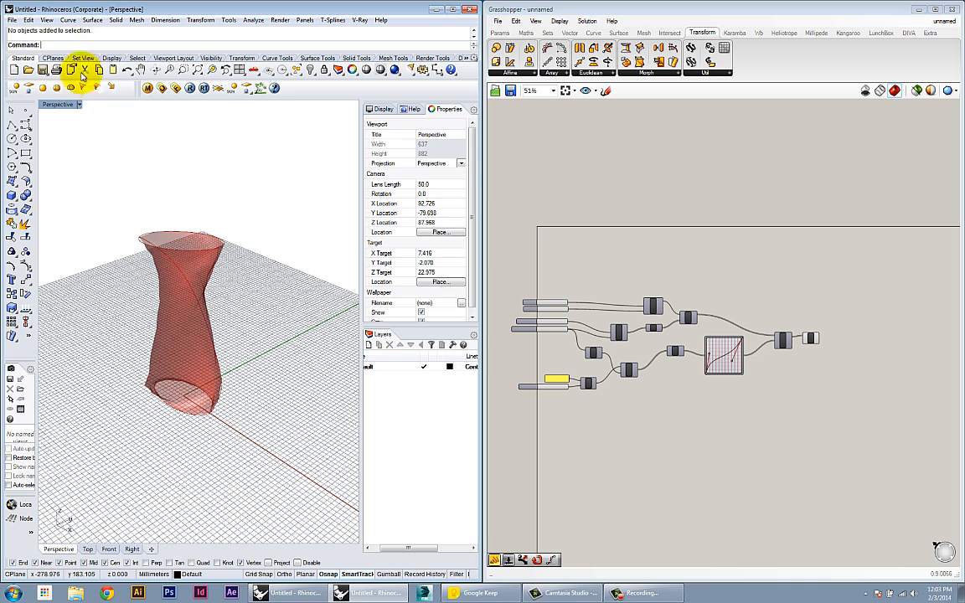
left_click(865, 90)
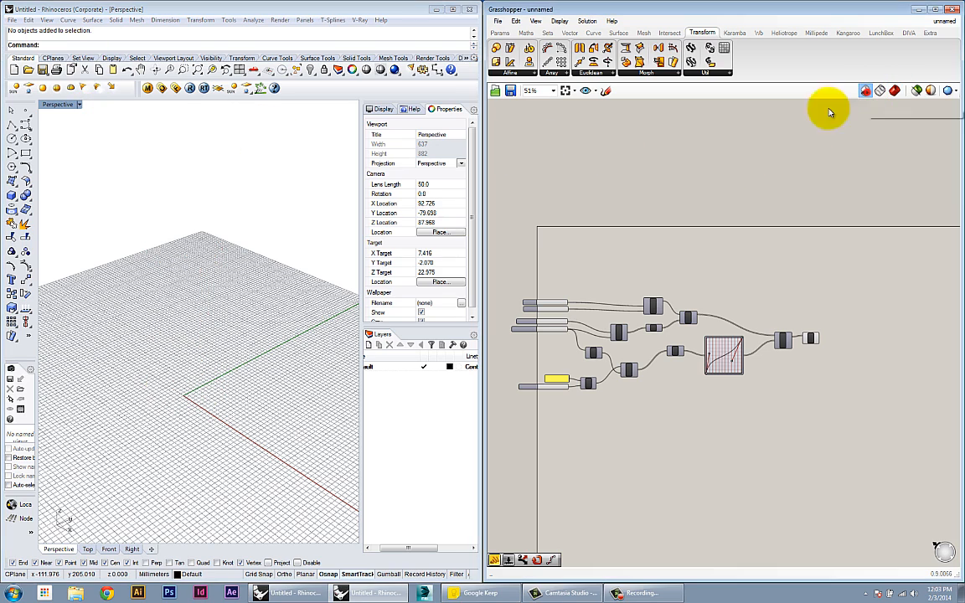
right_click_drag(324, 355, 329, 366)
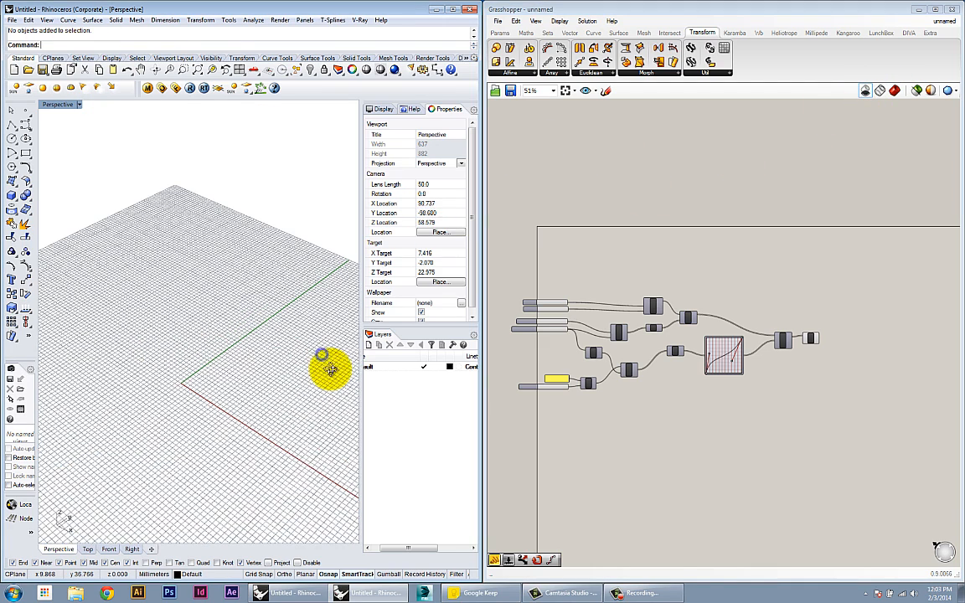
left_click(895, 90)
scroll(661, 352, "up", 2)
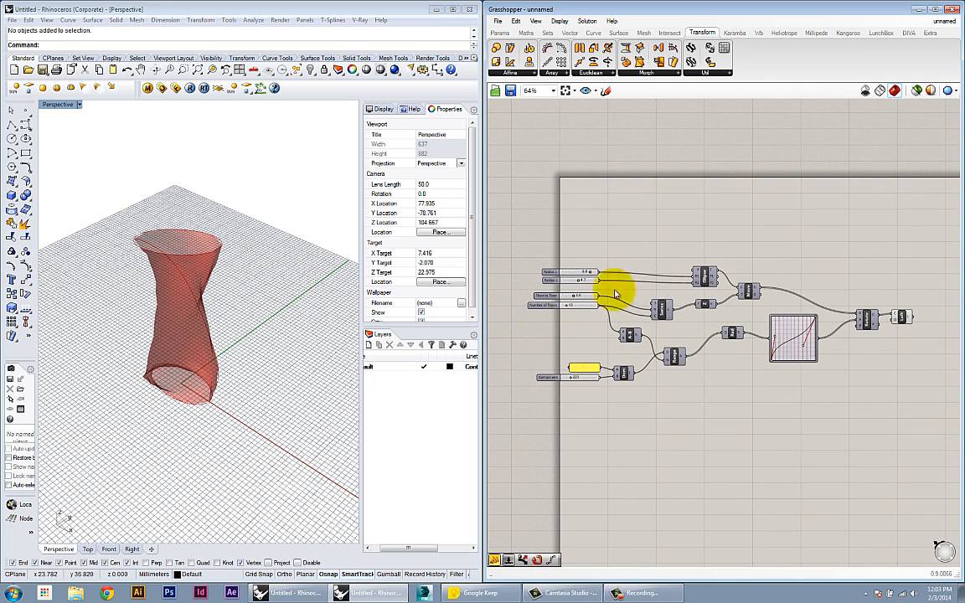
right_click_drag(228, 359, 244, 393)
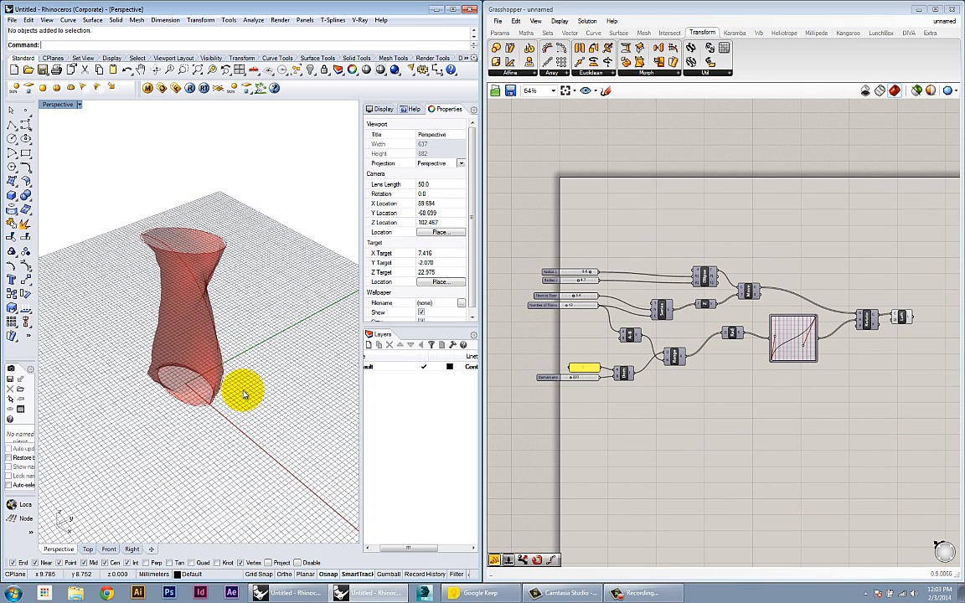
right_click_drag(245, 393, 254, 441)
scroll(674, 442, "up", 1)
right_click_drag(674, 442, 650, 449)
scroll(649, 450, "down", 1)
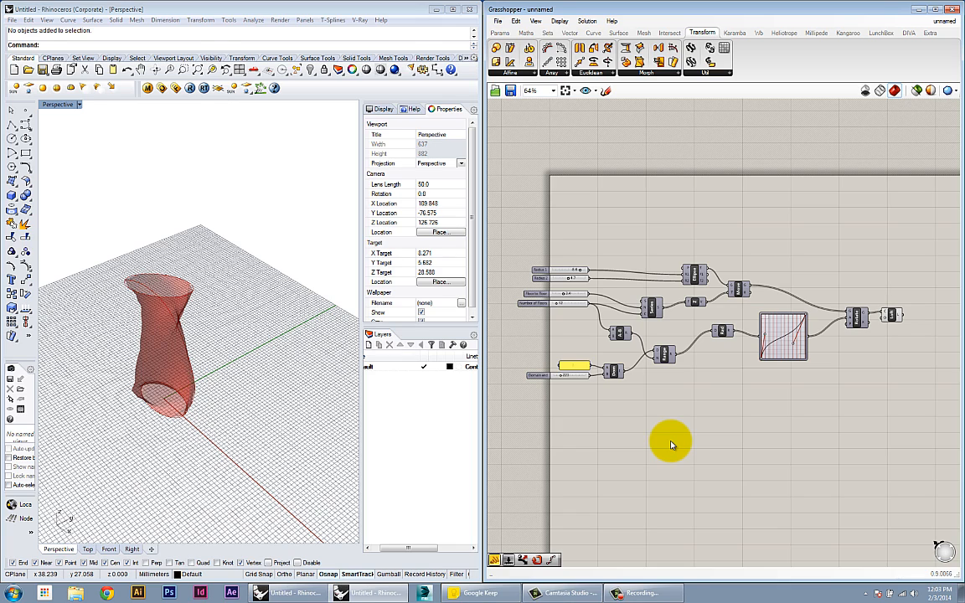
Step: Draw a degree 3 control-point curve in Rhino from the origin (0) through three more points on the ground plane along the green axis
right_click_drag(146, 445, 251, 353)
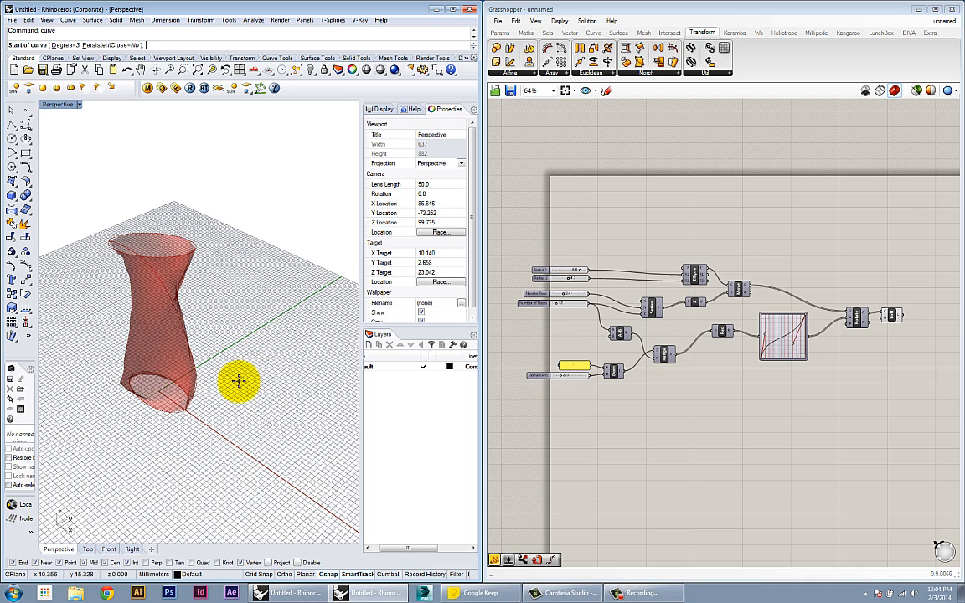
type("0")
key("Return")
left_click(231, 368)
left_click(253, 306)
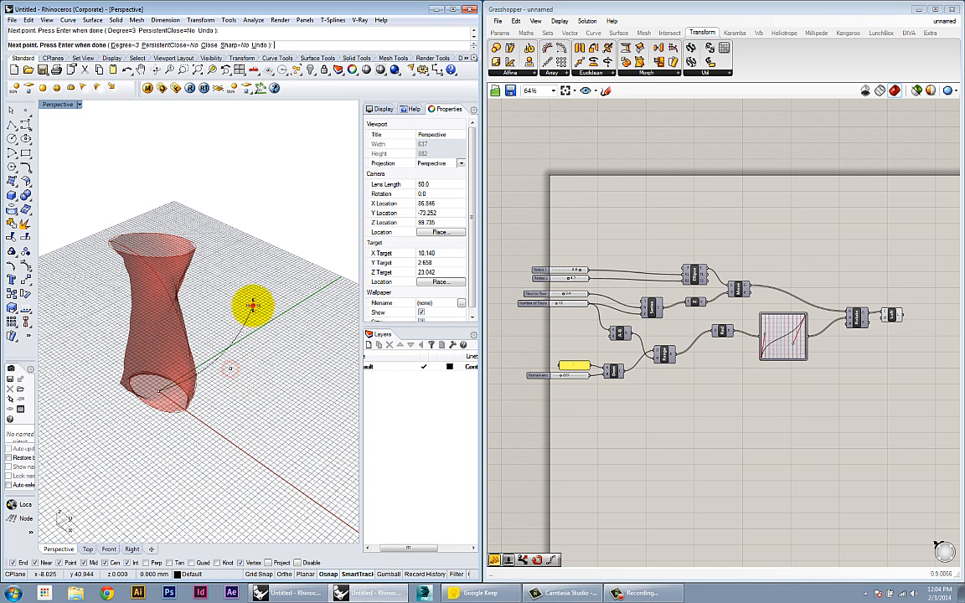
left_click(311, 294)
right_click(302, 315)
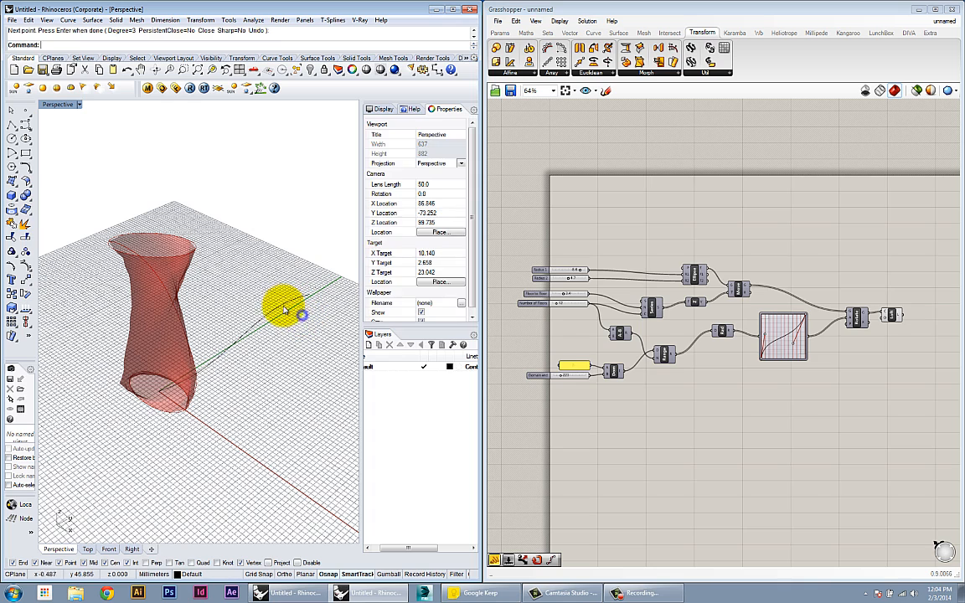
Step: Turn on the curve's control points with PointsOn and move its two middle points to give it a deeper bend
left_click(283, 306)
type("Point")
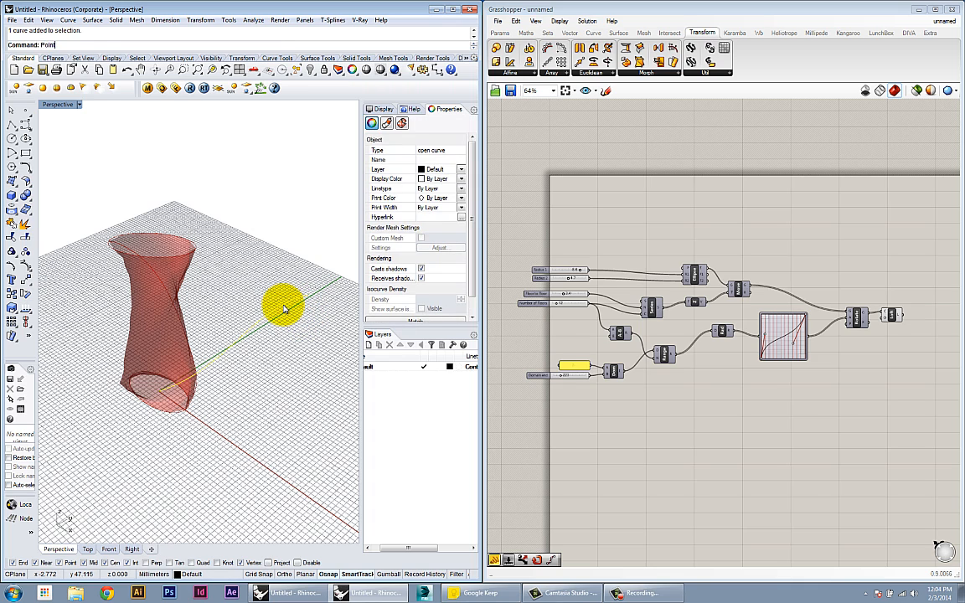
type("sOn")
key("Return")
left_click(231, 367)
left_click_drag(230, 368, 241, 293)
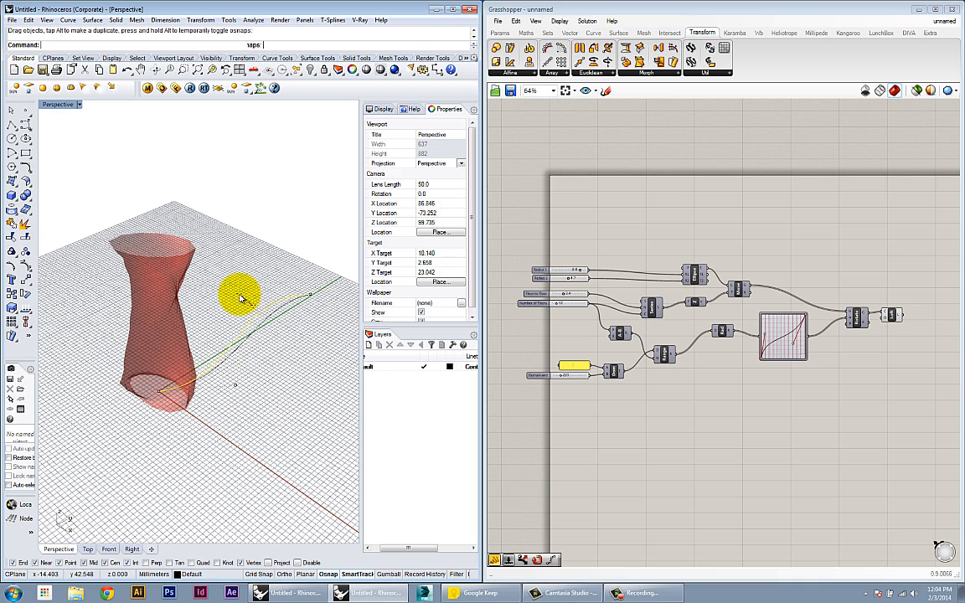
left_click(239, 392)
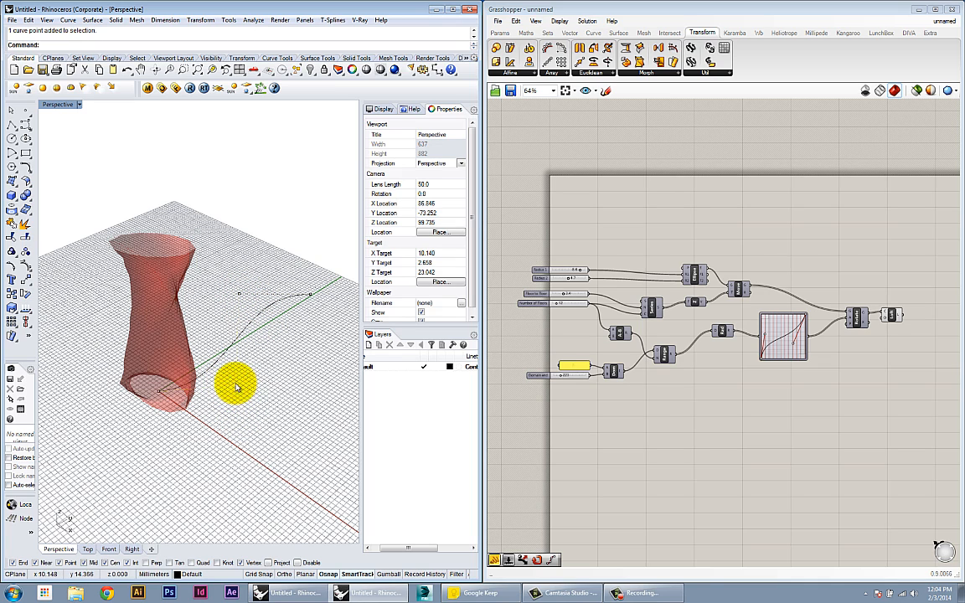
left_click_drag(236, 389, 261, 326)
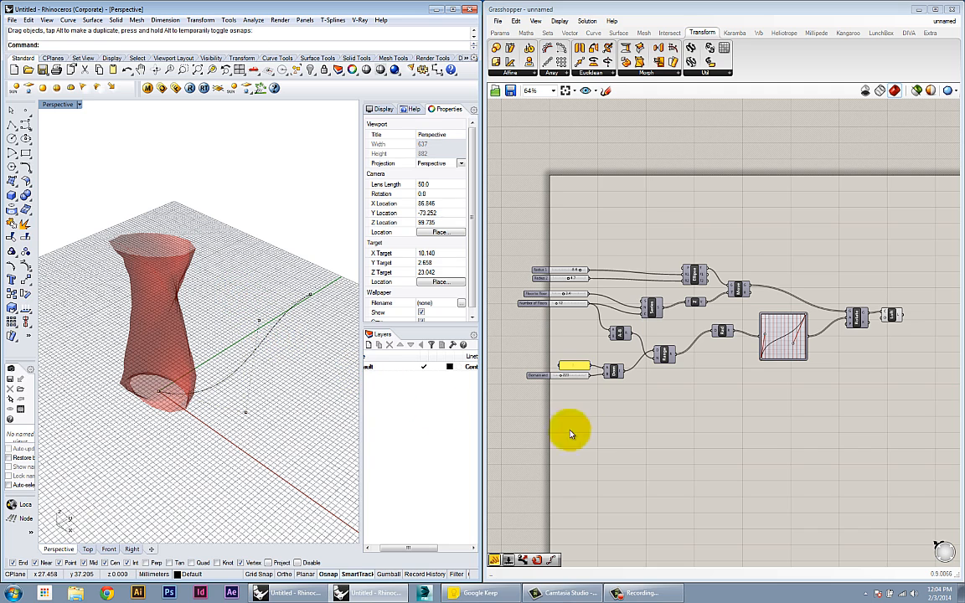
Step: Add a Geometry parameter to the Grasshopper canvas in the empty area below the Domain and Range components
right_click_drag(606, 430, 640, 421)
scroll(641, 421, "up", 2)
double_click(639, 409)
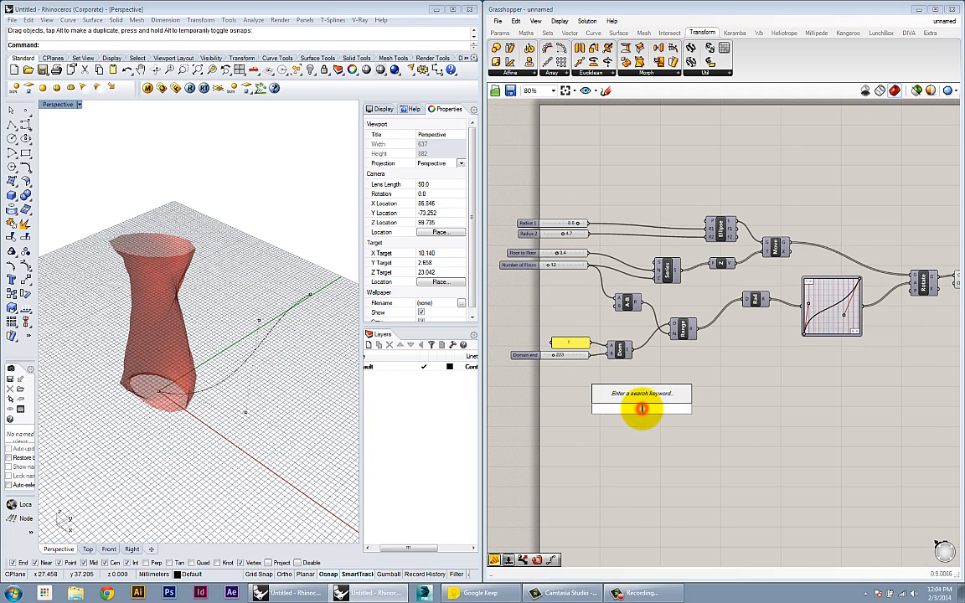
type("geo")
key("Return")
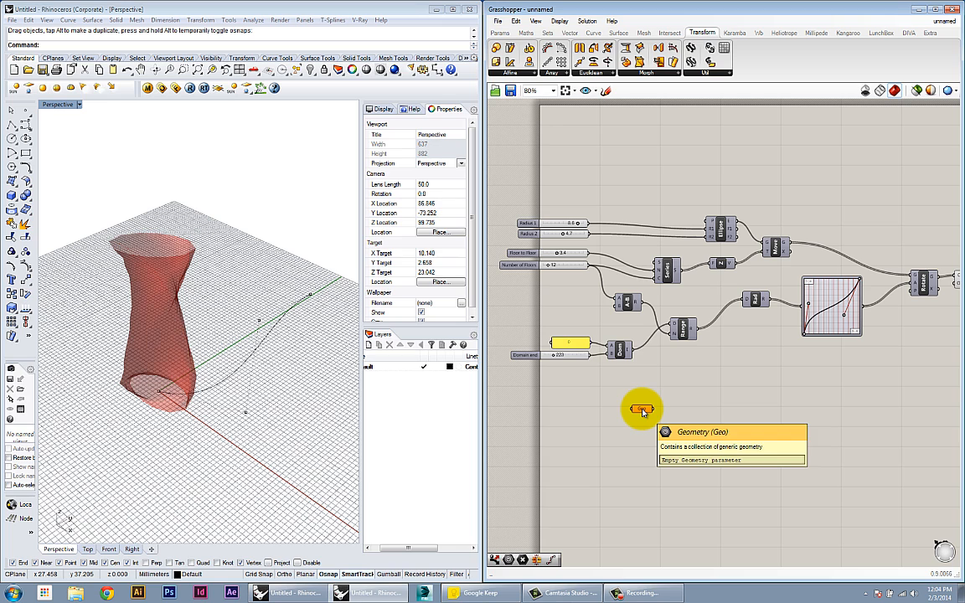
Step: Reference the drawn Rhino curve in the Geometry parameter as a single geometry
left_click(312, 384)
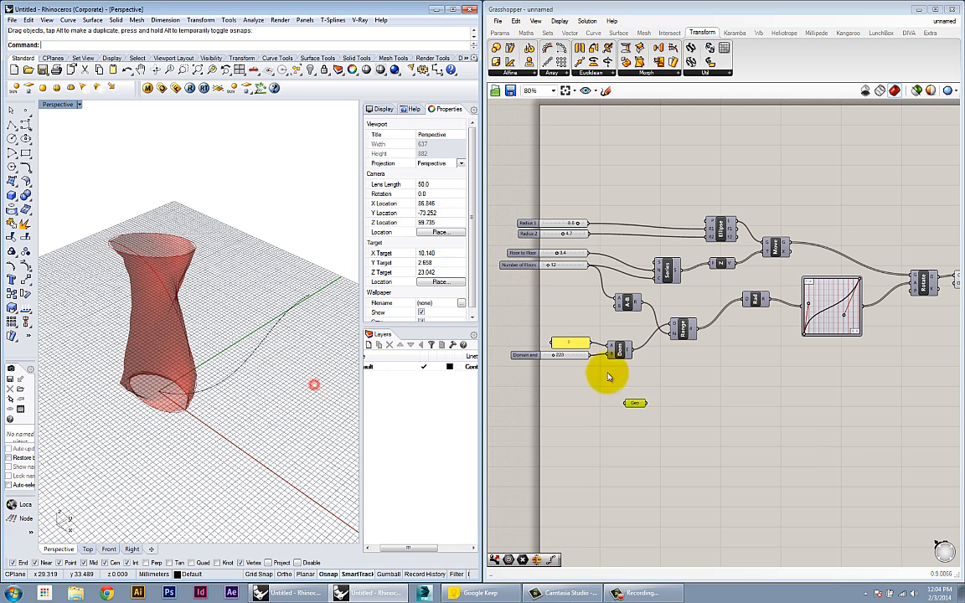
left_click(638, 428)
right_click(635, 406)
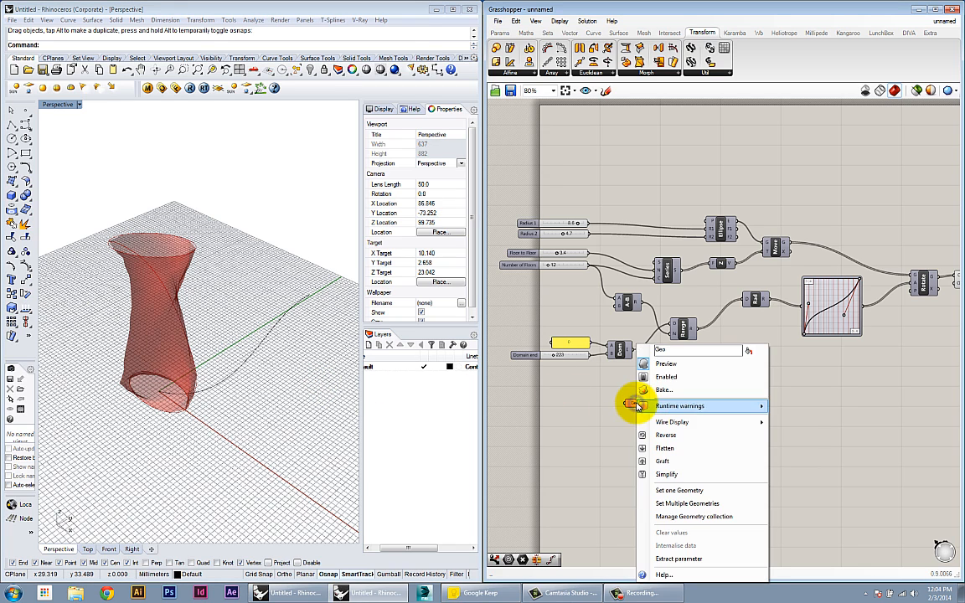
left_click(671, 493)
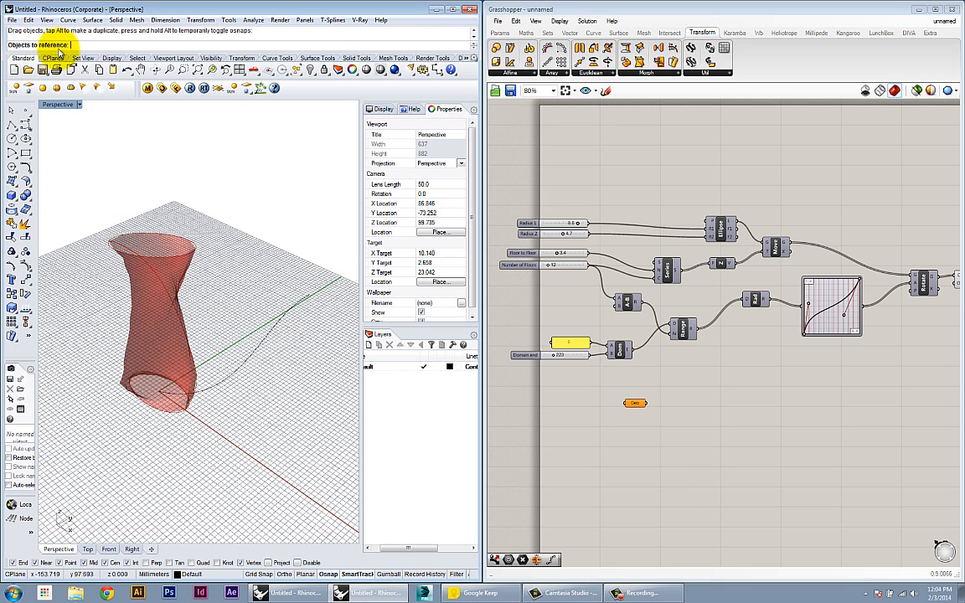
left_click(267, 338)
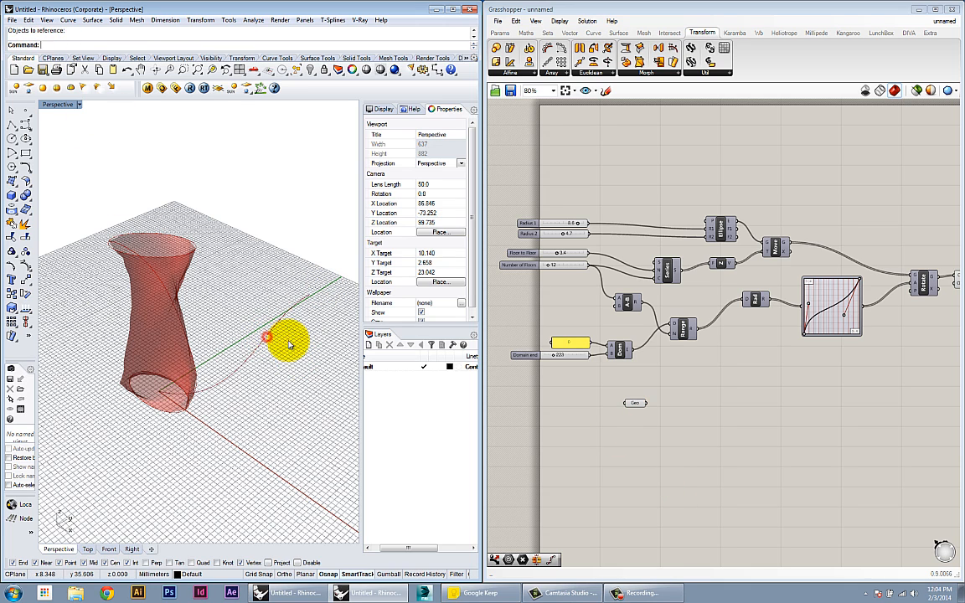
Step: Shift the Geometry parameter to sit below the zero panel and Domain end slider, and check its referenced content
right_click_drag(666, 438, 657, 427)
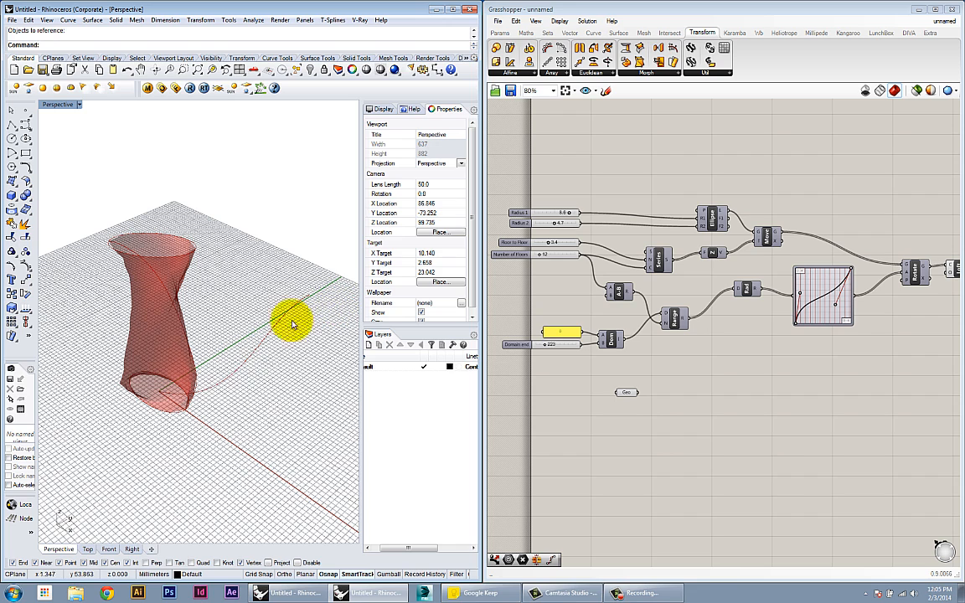
left_click(625, 392)
left_click(637, 462)
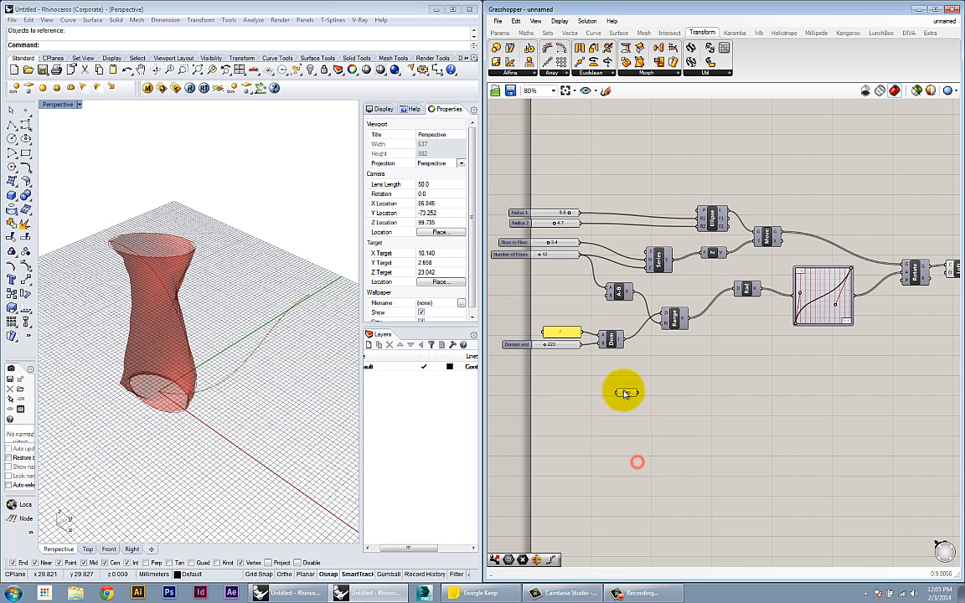
left_click_drag(618, 391, 587, 384)
left_click(613, 434)
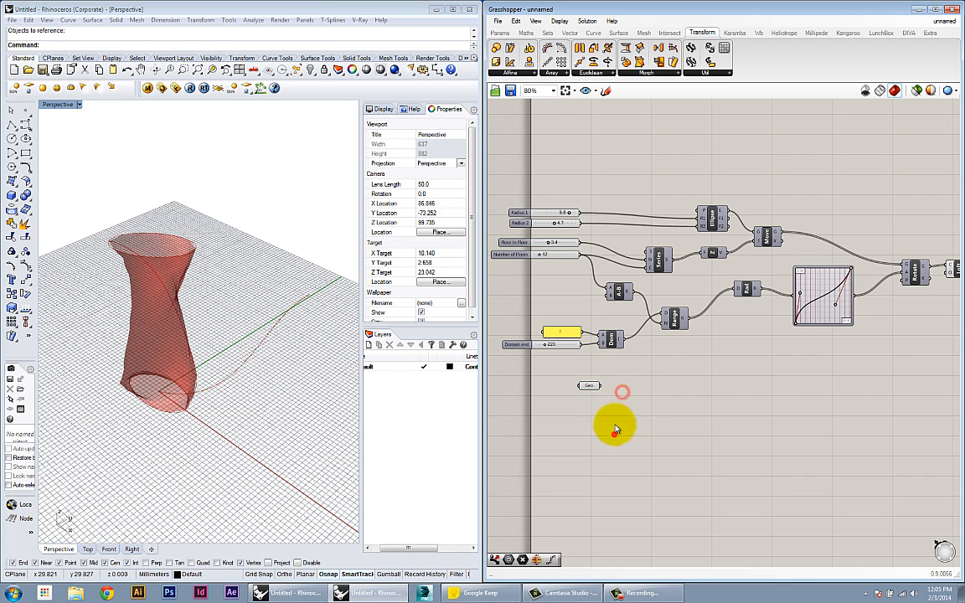
scroll(602, 395, "up", 1)
scroll(599, 400, "up", 3)
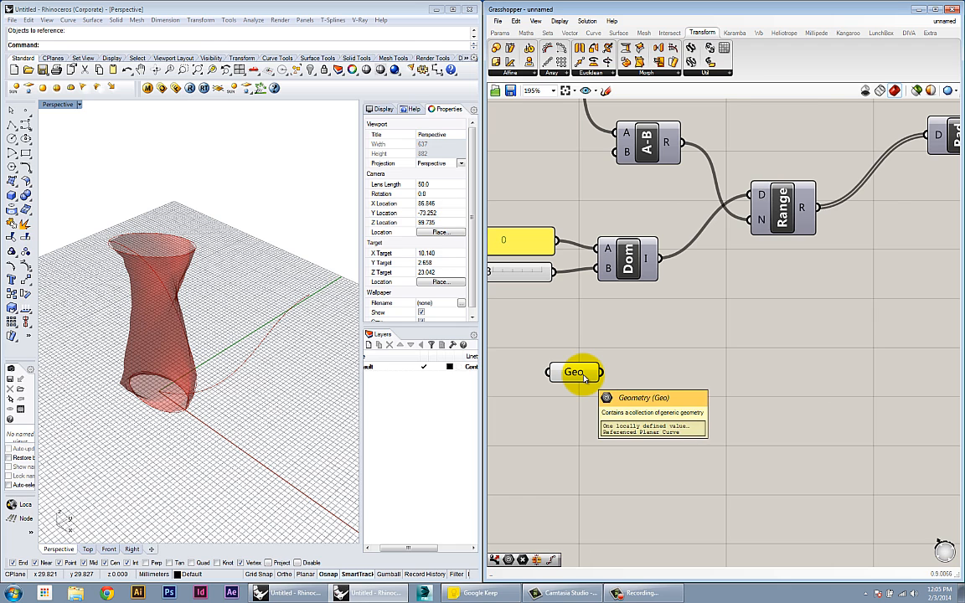
Step: Add a Divide Curve component beside the Geometry parameter and feed the referenced curve into its C input
scroll(584, 378, "down", 4)
left_click(576, 377)
right_click_drag(635, 411, 607, 410)
scroll(608, 410, "up", 2)
right_click_drag(211, 362, 222, 404)
right_click_drag(678, 441, 694, 468)
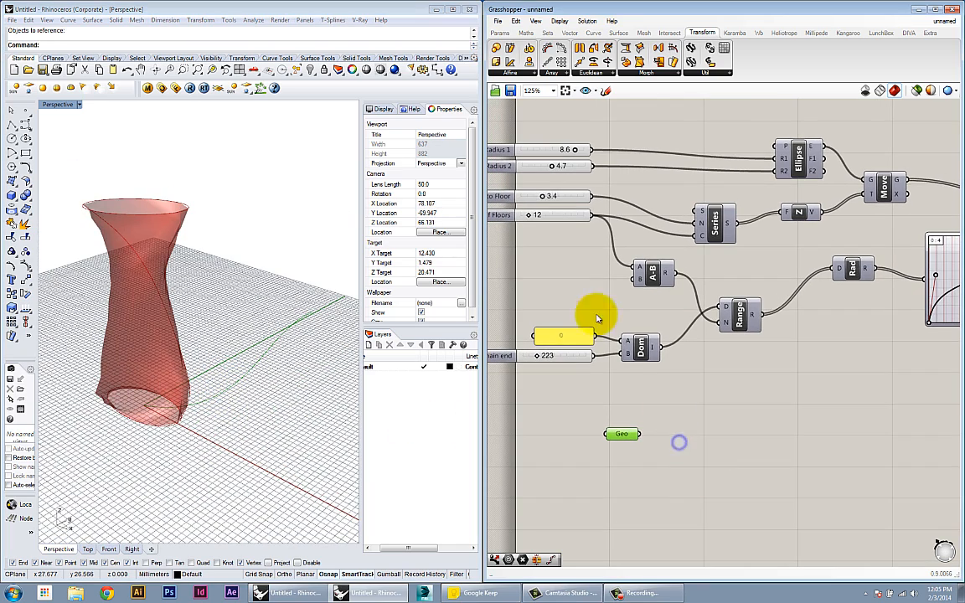
scroll(619, 256, "down", 1)
right_click_drag(704, 422, 675, 421)
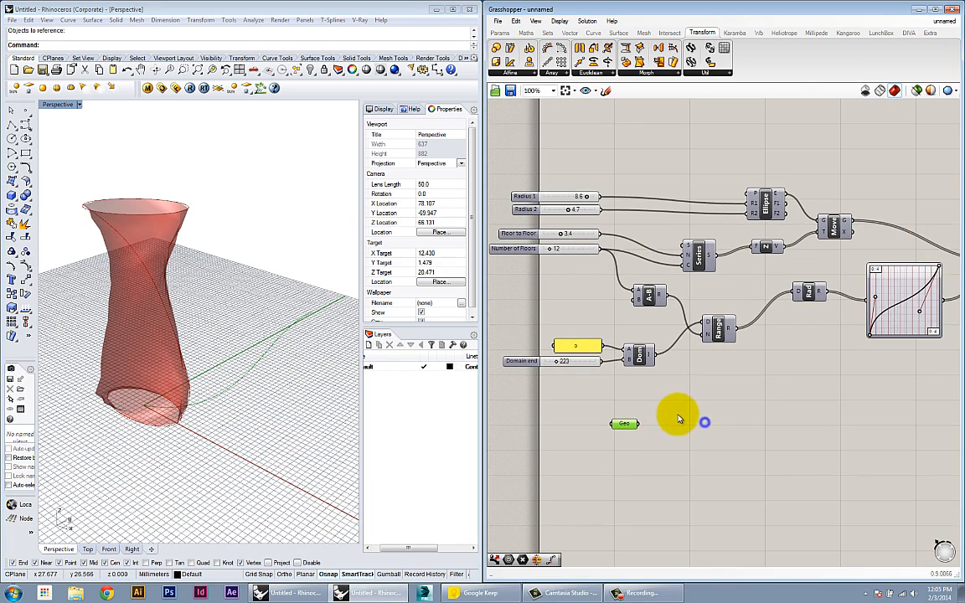
double_click(679, 416)
type("divide")
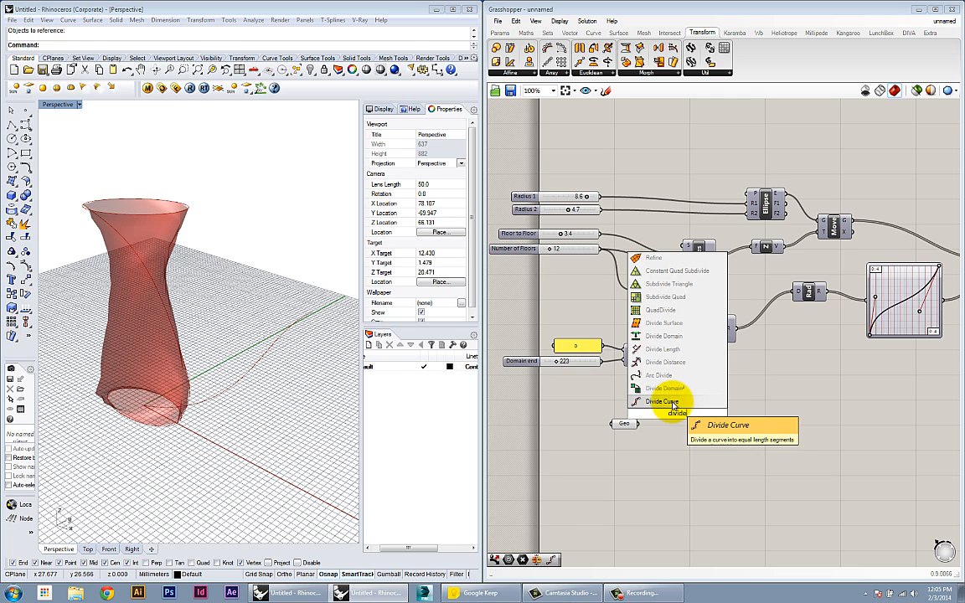
left_click(674, 402)
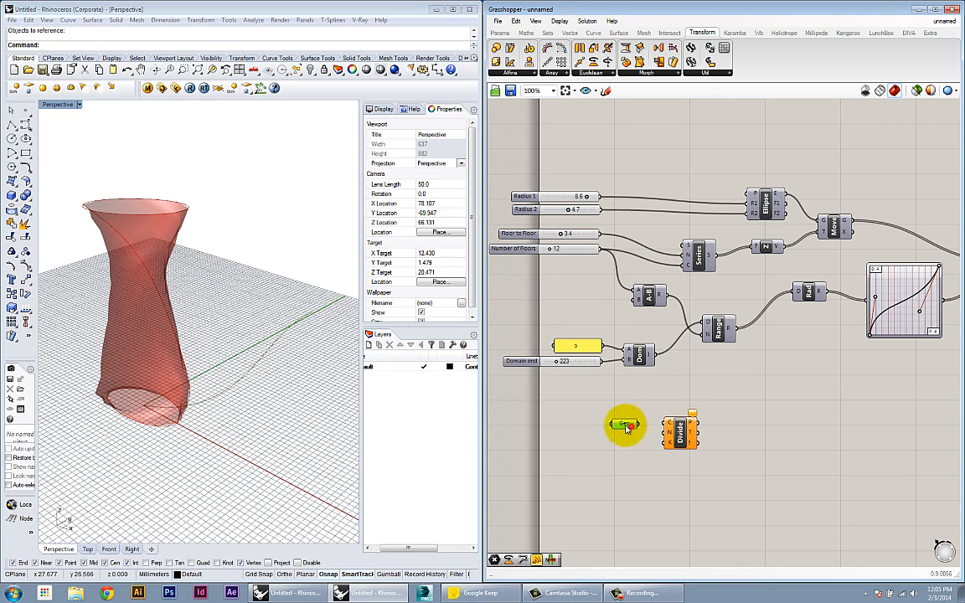
left_click_drag(659, 427, 668, 415)
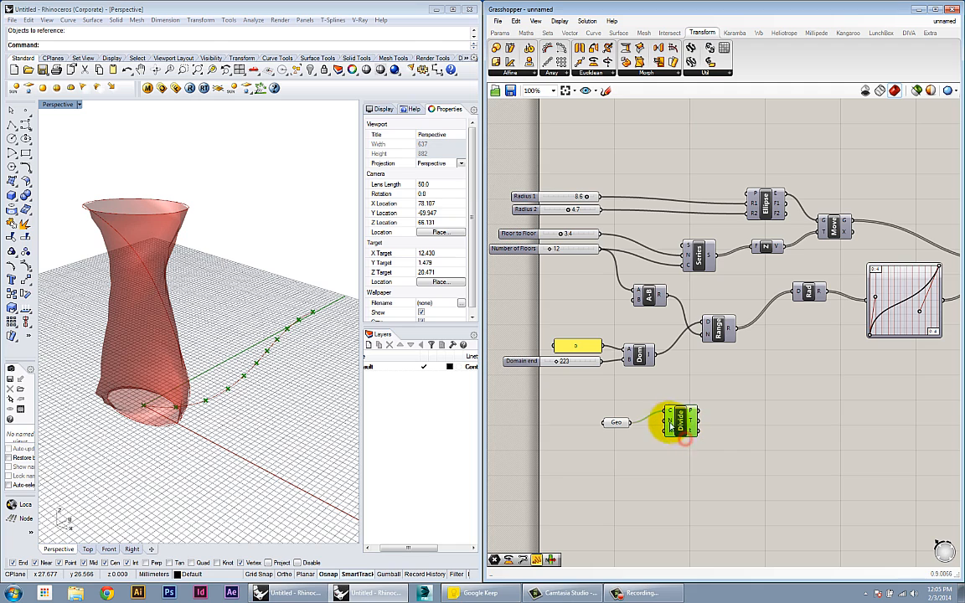
Step: Connect the Number of Floors slider to Divide Curve's N input and move Divide Curve further from the Geometry parameter
mouse_move(670, 425)
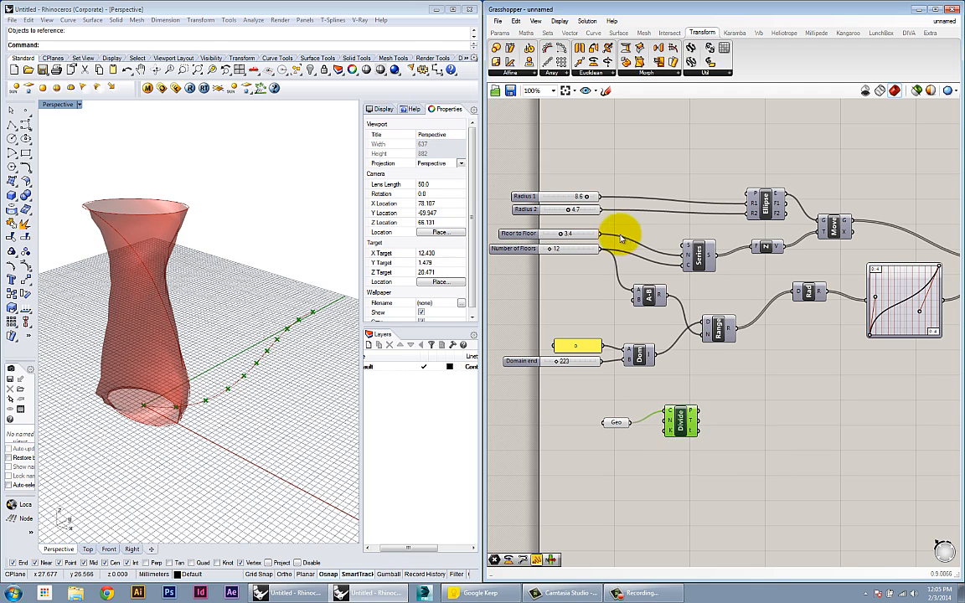
left_click_drag(601, 250, 725, 427)
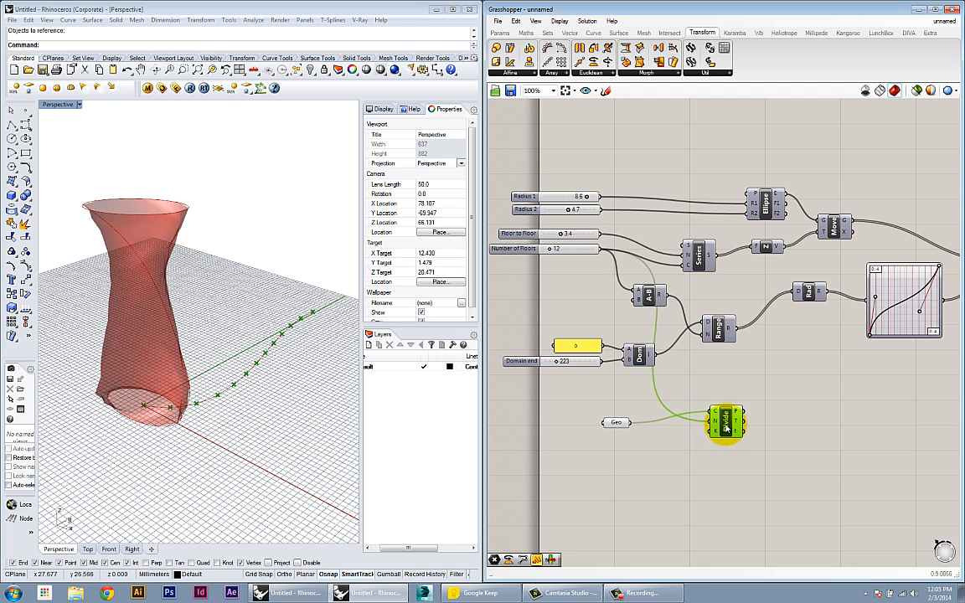
right_click_drag(642, 370, 673, 407)
scroll(775, 392, "down", 2)
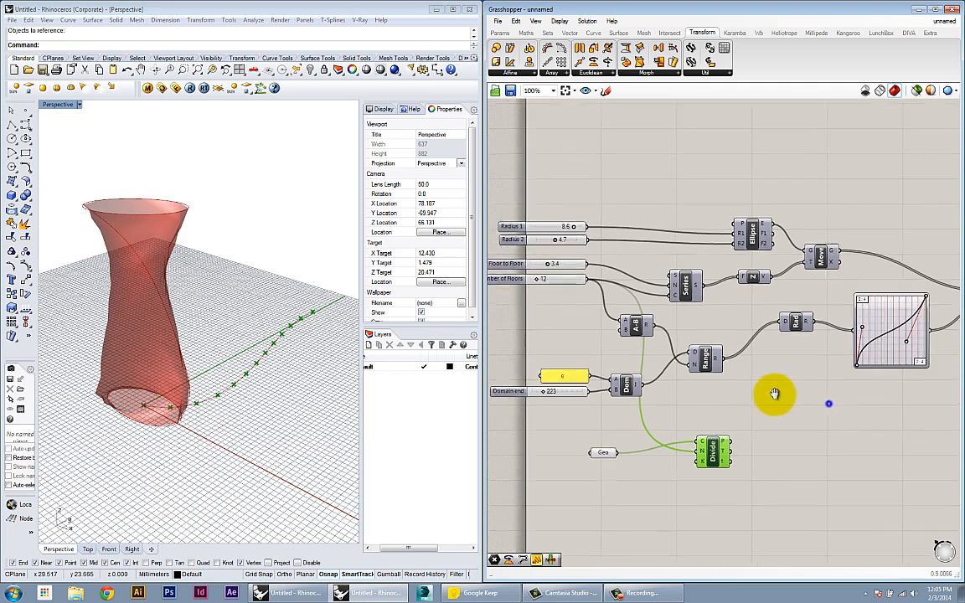
right_click(808, 271)
left_click(824, 289)
right_click(807, 273)
left_click(813, 290)
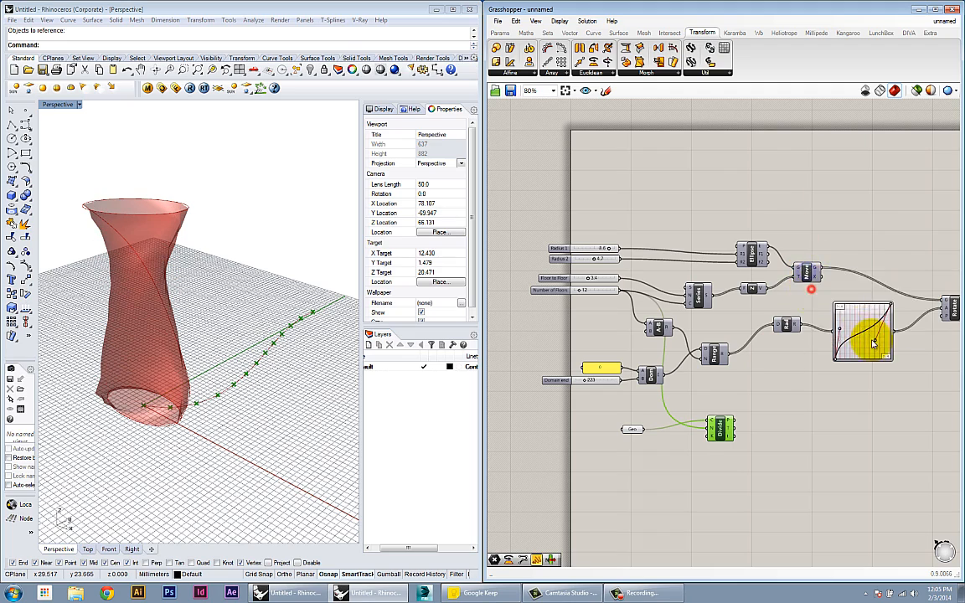
Step: Turn on the viewport preview of the Rotate component so the rotated floor ellipses are drawn on the tower
right_click_drag(871, 339, 762, 314)
right_click(844, 281)
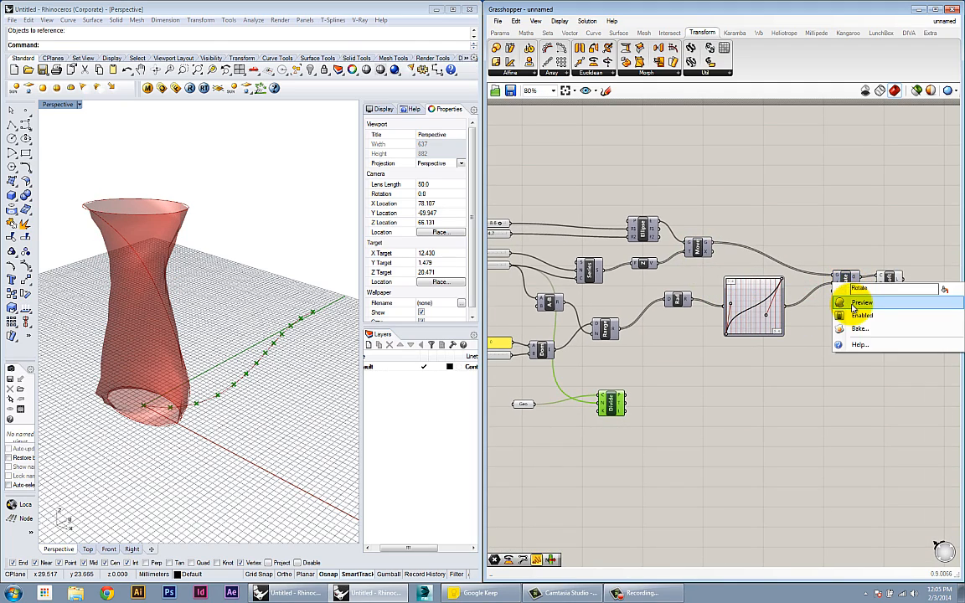
left_click(861, 302)
mouse_move(86, 411)
right_mouse_down()
mouse_move(108, 366)
mouse_move(88, 410)
right_mouse_up()
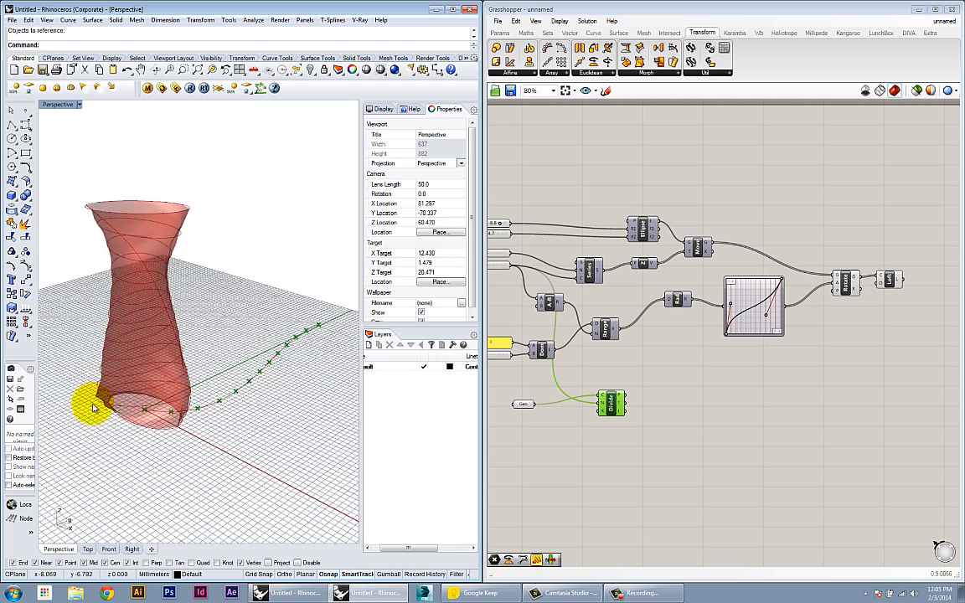
scroll(88, 411, "up", 2)
scroll(726, 431, "up", 5)
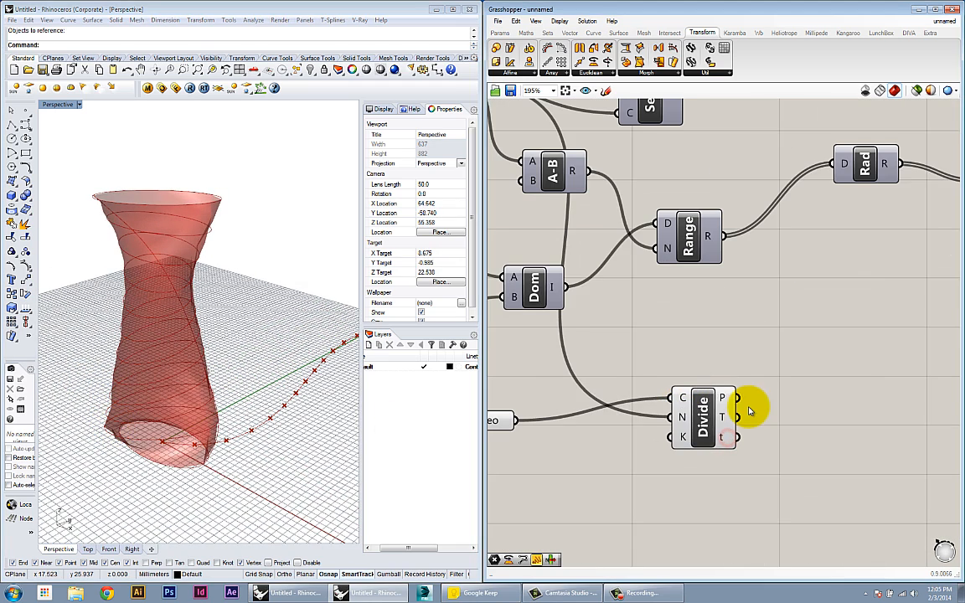
Step: Nudge the Divide Curve and Geometry nodes to tidy their wires, and inspect the list of division points
left_click_drag(708, 416, 704, 398)
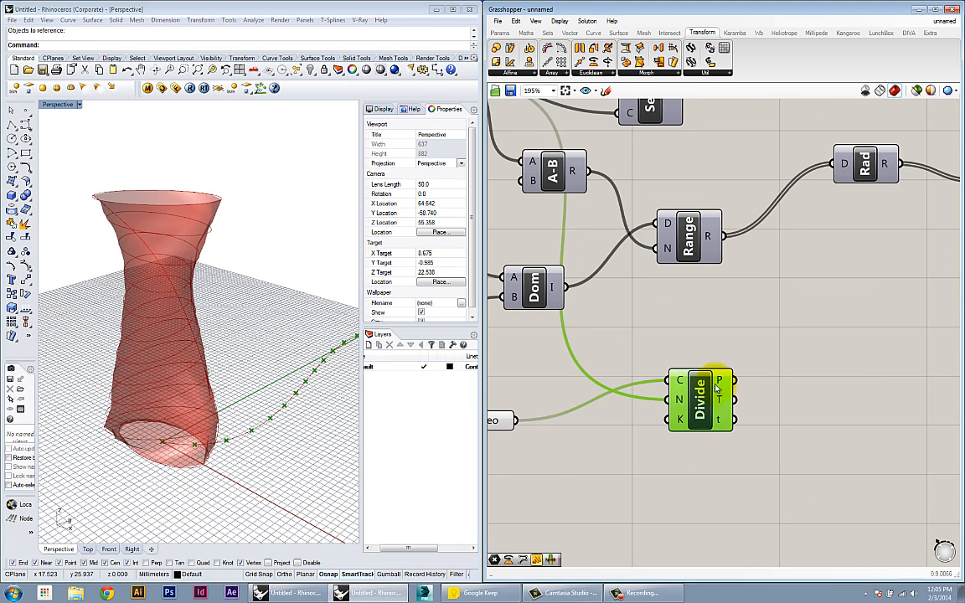
mouse_move(717, 384)
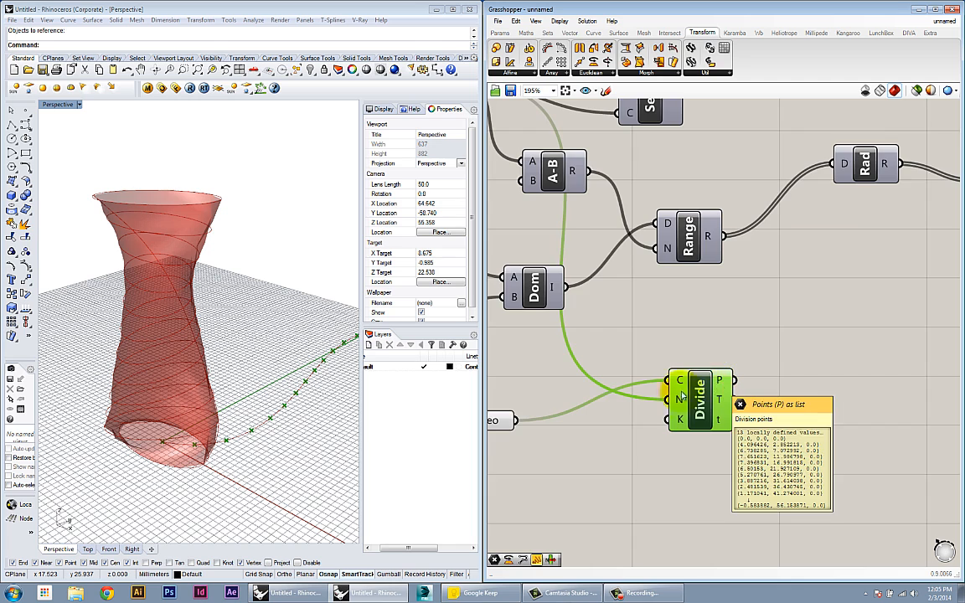
scroll(706, 386, "down", 3)
scroll(564, 435, "up", 2)
left_click_drag(568, 436, 594, 414)
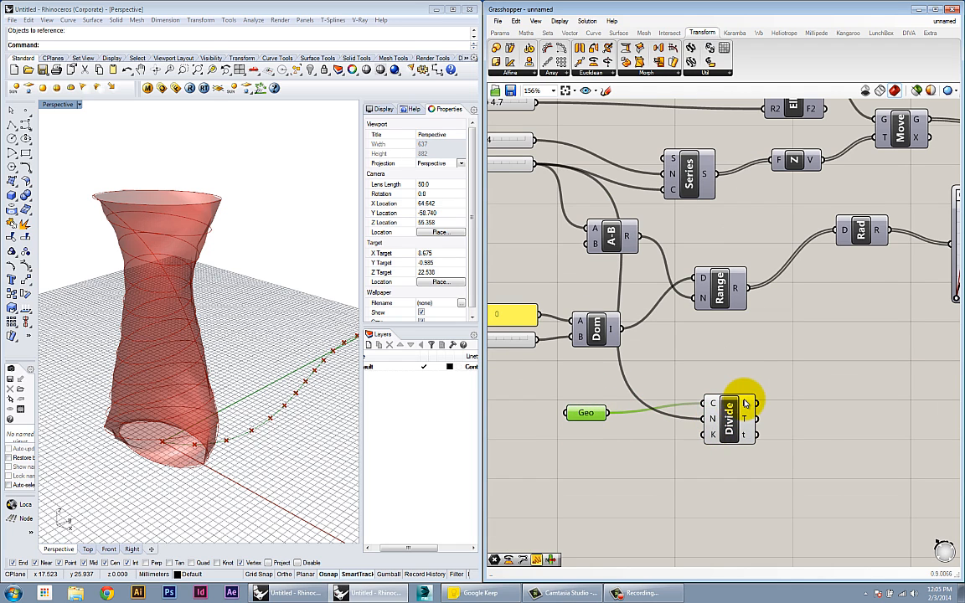
right_click_drag(744, 403, 611, 399)
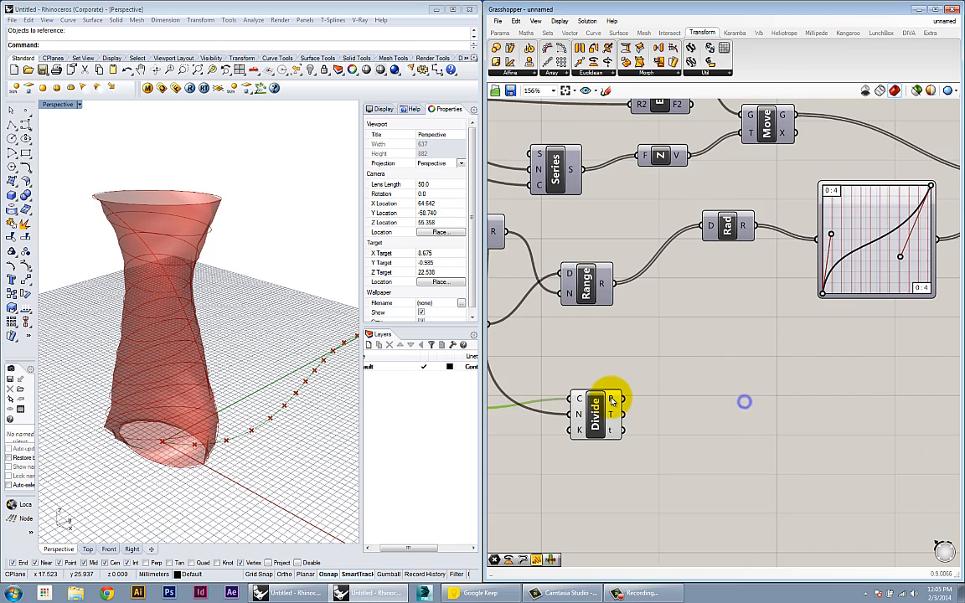
mouse_move(611, 399)
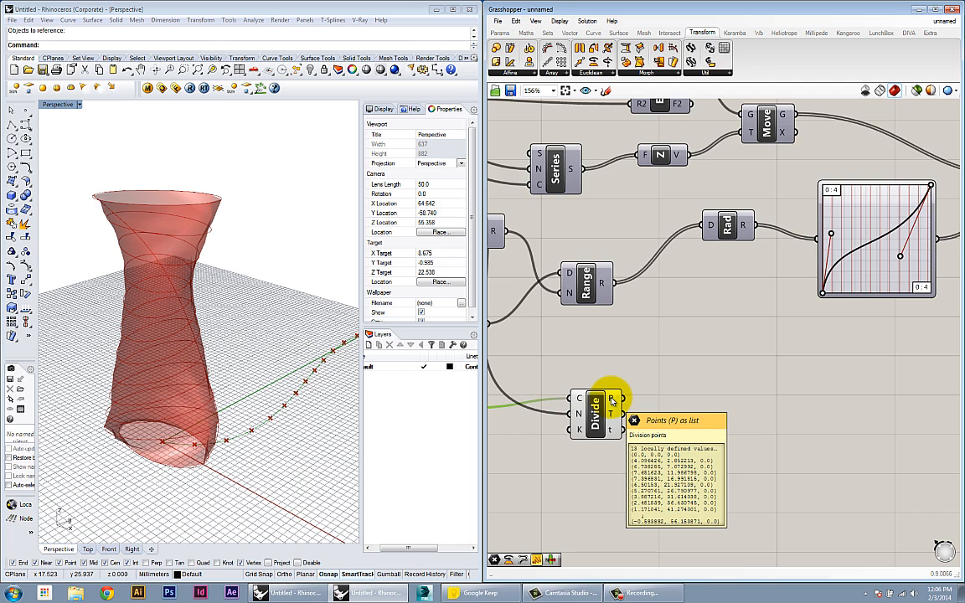
Step: Move the Divide Curve component further along the canvas, towards the area below the Graph Mapper
scroll(611, 400, "down", 3)
left_click_drag(604, 404, 668, 409)
scroll(668, 409, "up", 1)
right_click_drag(703, 438, 643, 424)
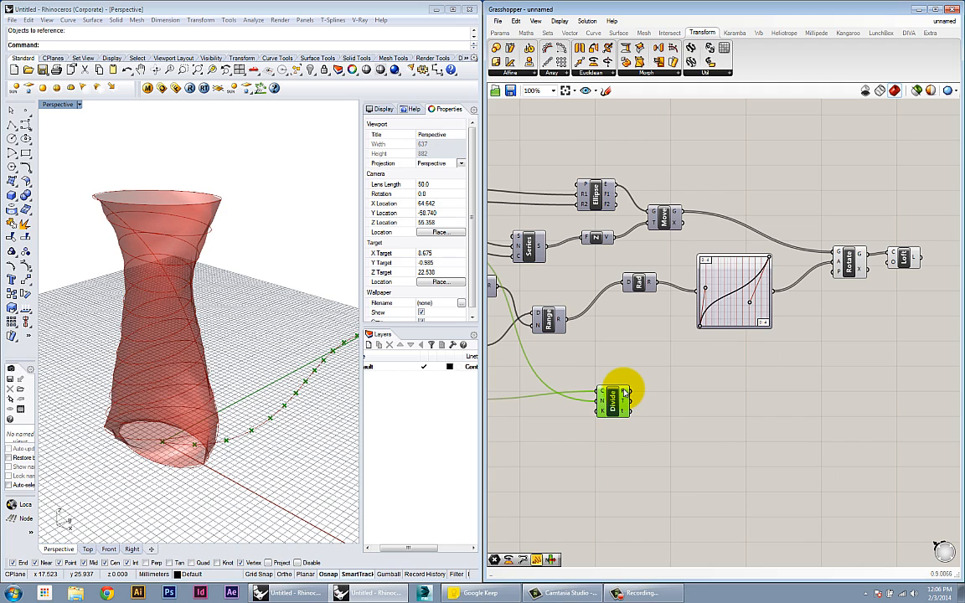
mouse_move(624, 392)
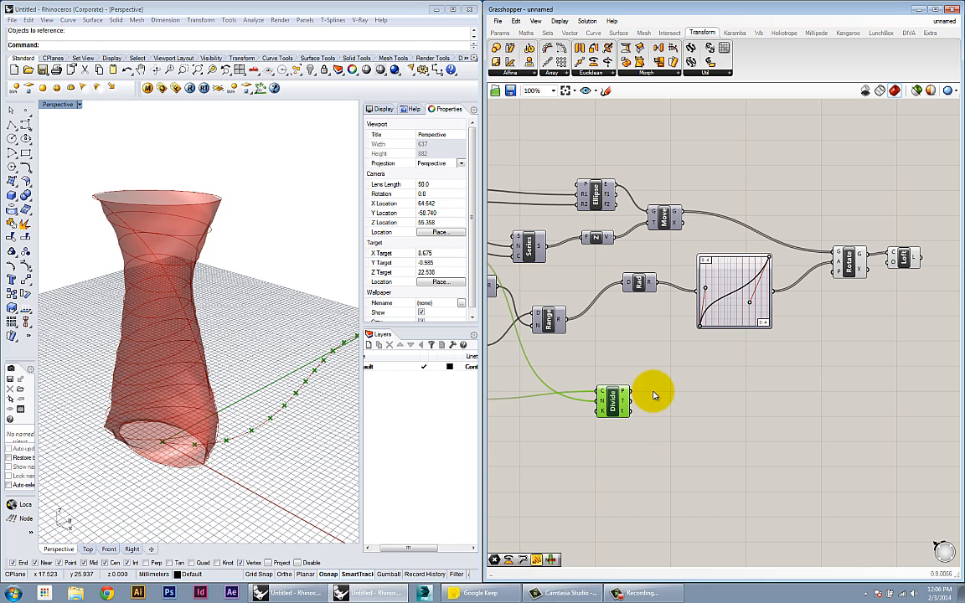
Step: Place a Deconstruct point component beside Divide Curve's outputs
double_click(658, 398)
type("decon")
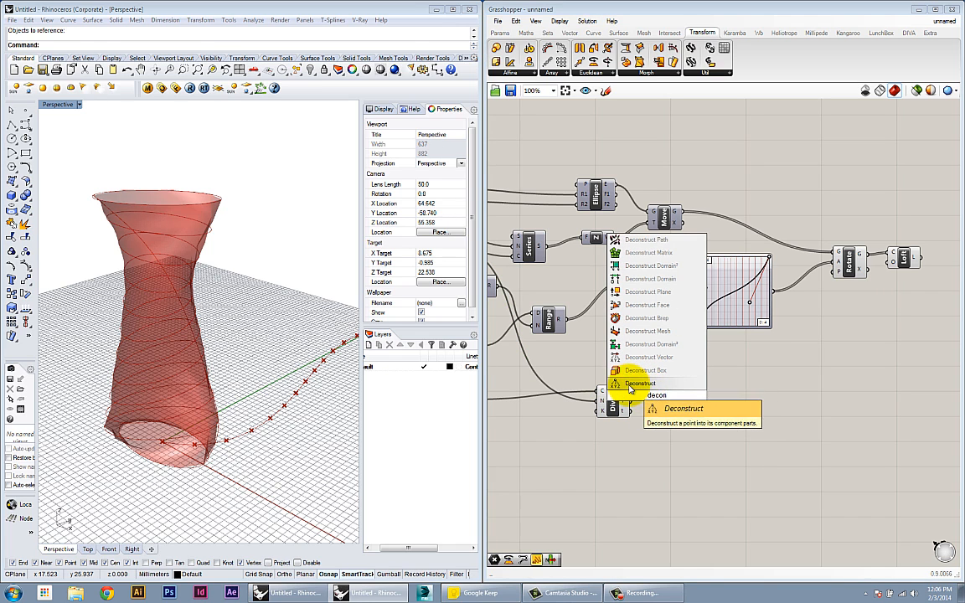
left_click(526, 33)
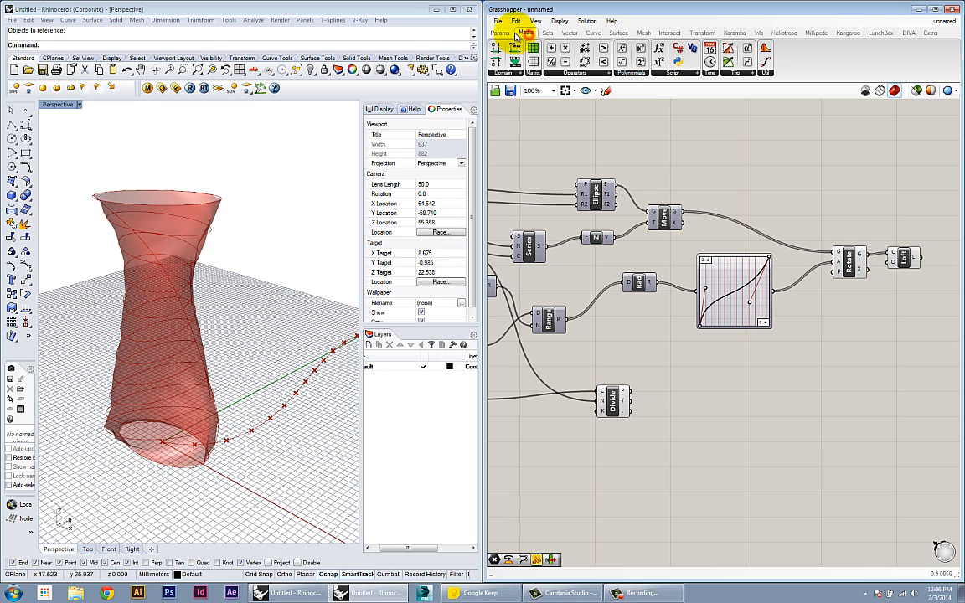
left_click(570, 33)
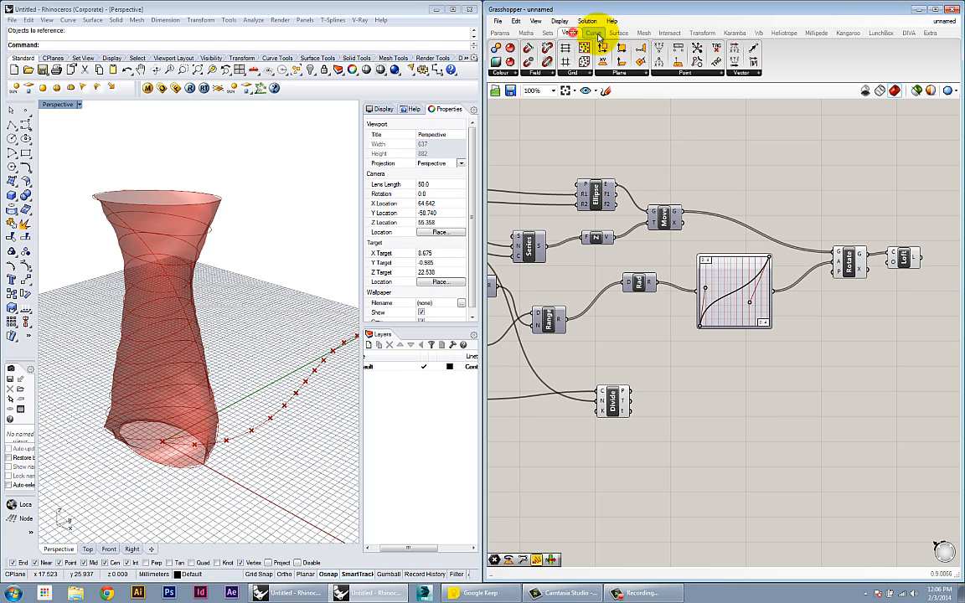
left_click(688, 75)
left_click(570, 33)
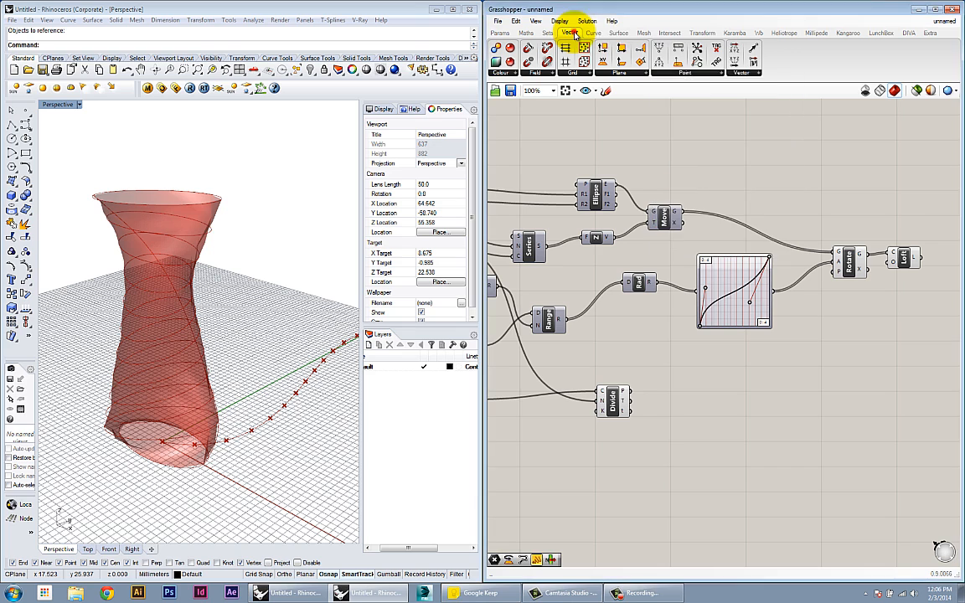
left_click(691, 73)
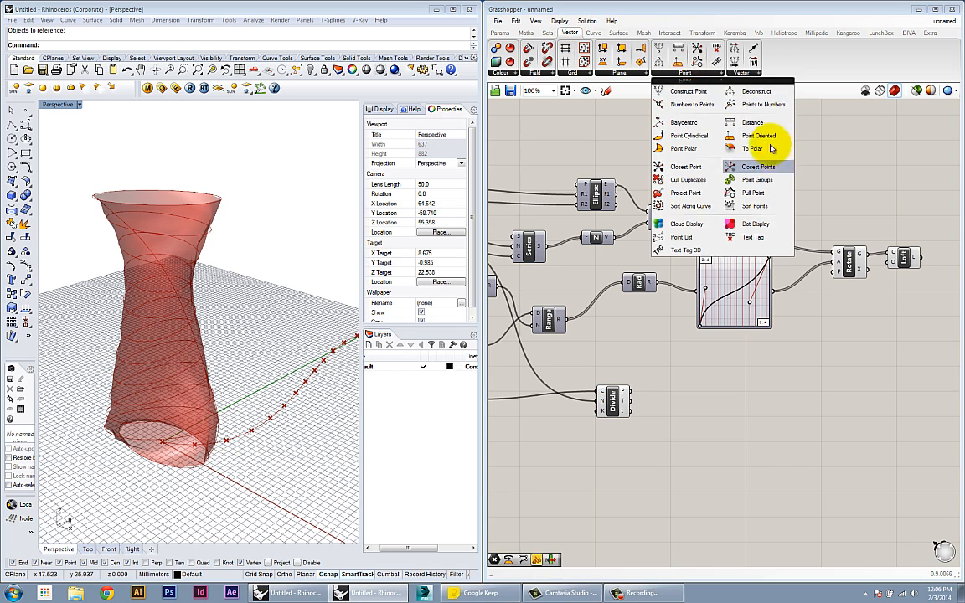
left_click(764, 90)
left_click(668, 388)
scroll(667, 388, "up", 4)
Step: Connect Divide Curve's points to the Deconstruct component's P input, align the two nodes and inspect the Y component values
left_click(638, 385)
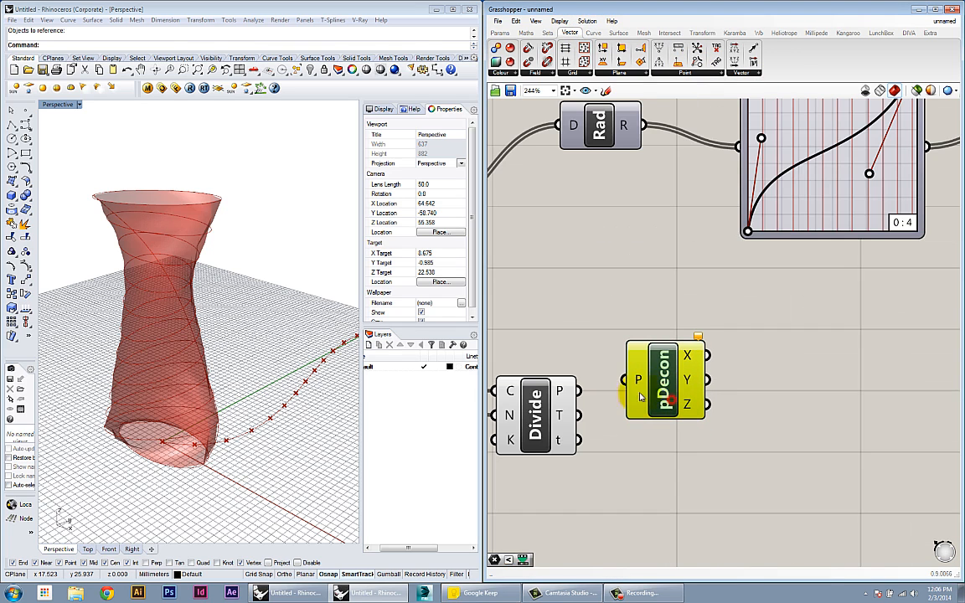
left_click_drag(638, 387, 580, 389)
left_click_drag(666, 382, 668, 390)
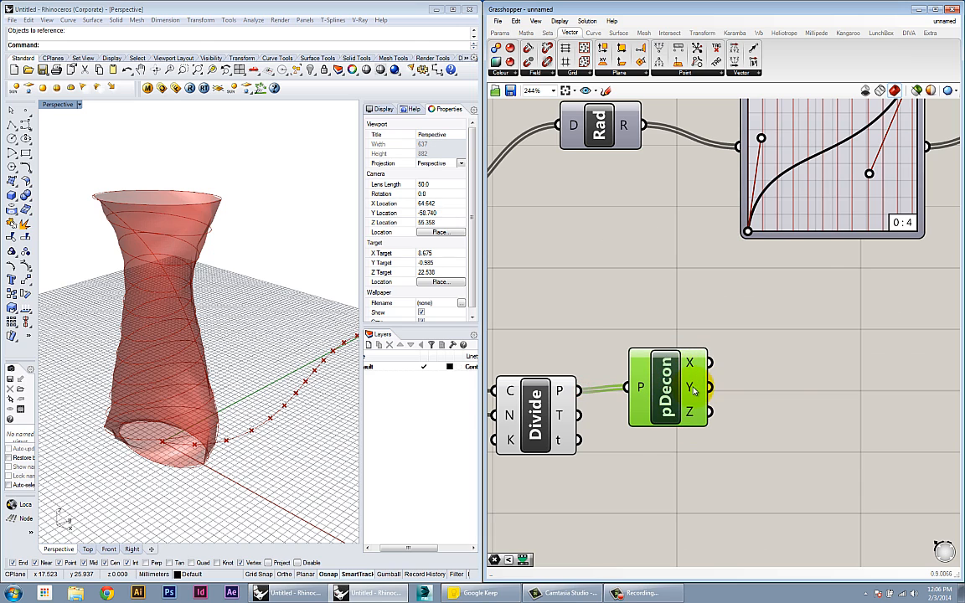
mouse_move(694, 389)
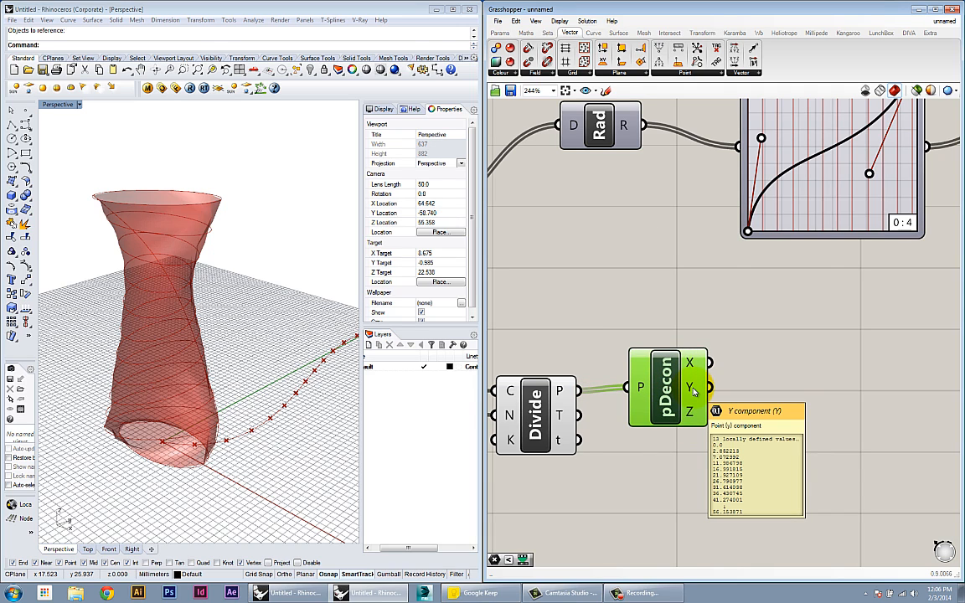
Step: Examine the curve's division points in the viewport and the X component values of the Deconstruct component
scroll(694, 391, "down", 1)
right_click_drag(280, 420, 244, 420, "shift")
scroll(244, 390, "down", 4)
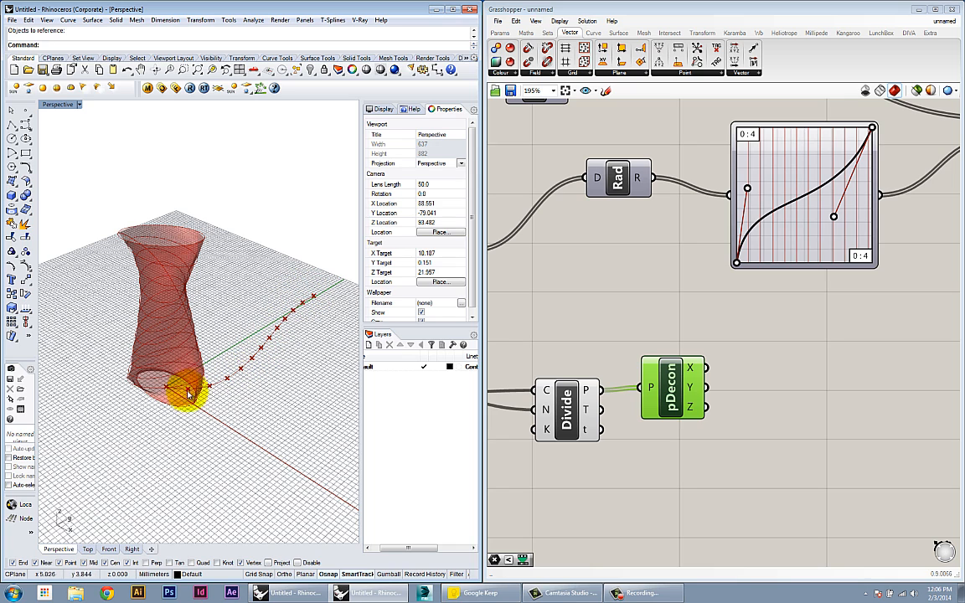
right_click_drag(753, 433, 754, 448)
mouse_move(691, 382)
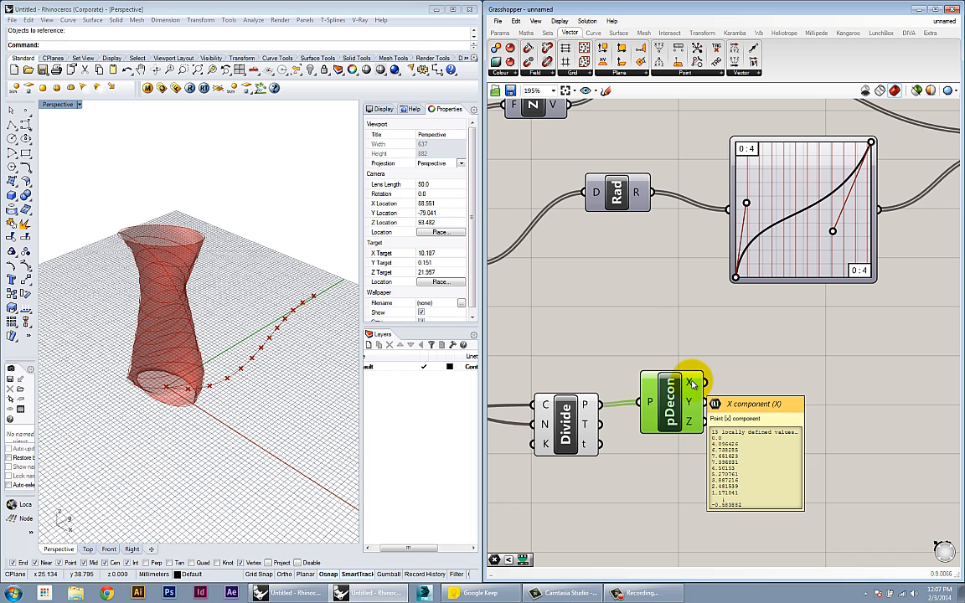
scroll(708, 372, "down", 4)
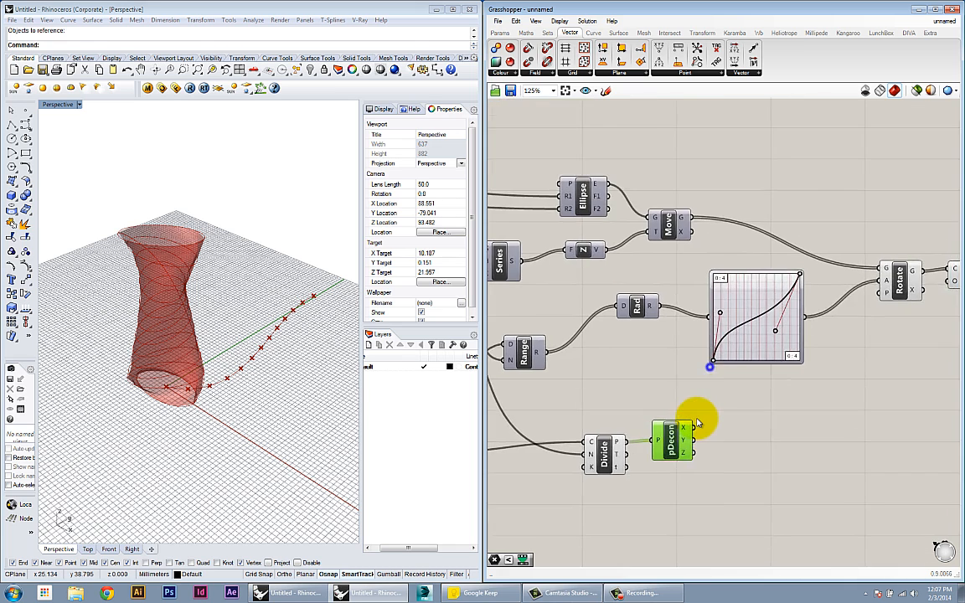
Step: Connect the Deconstruct component's X output to Rotate's A input in place of the Graph Mapper, and examine the twisted tower
left_click_drag(645, 334, 655, 327)
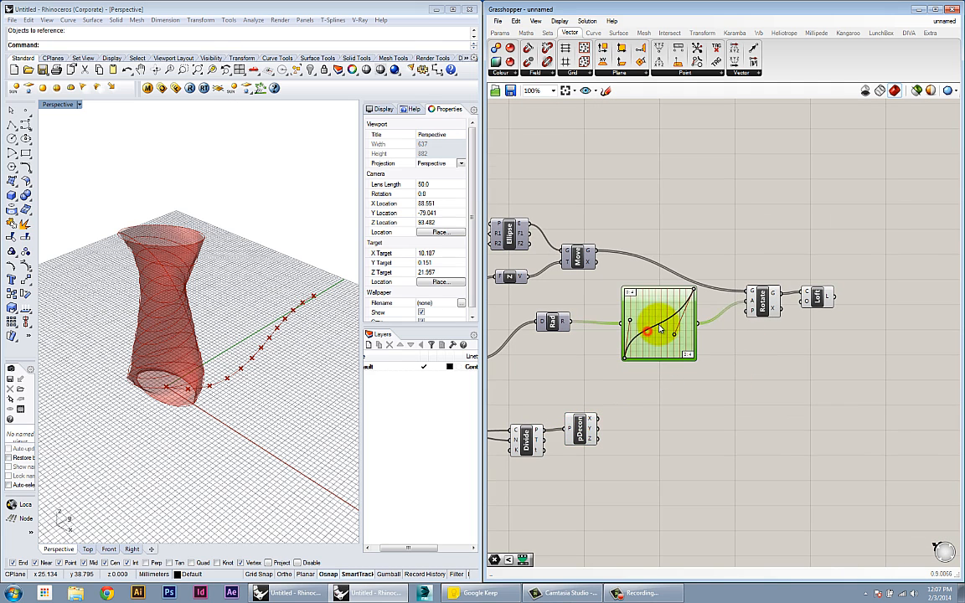
mouse_move(593, 418)
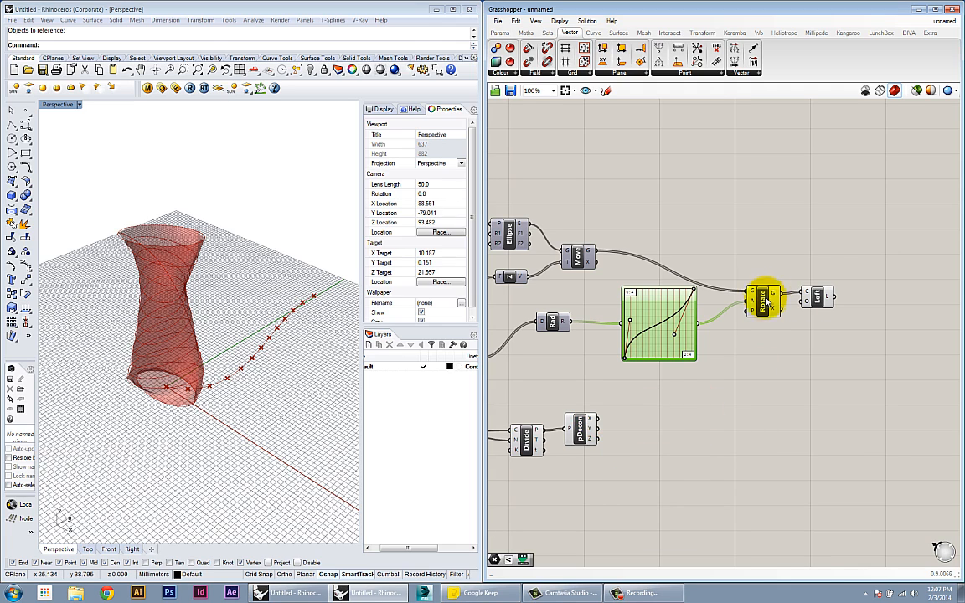
mouse_move(752, 304)
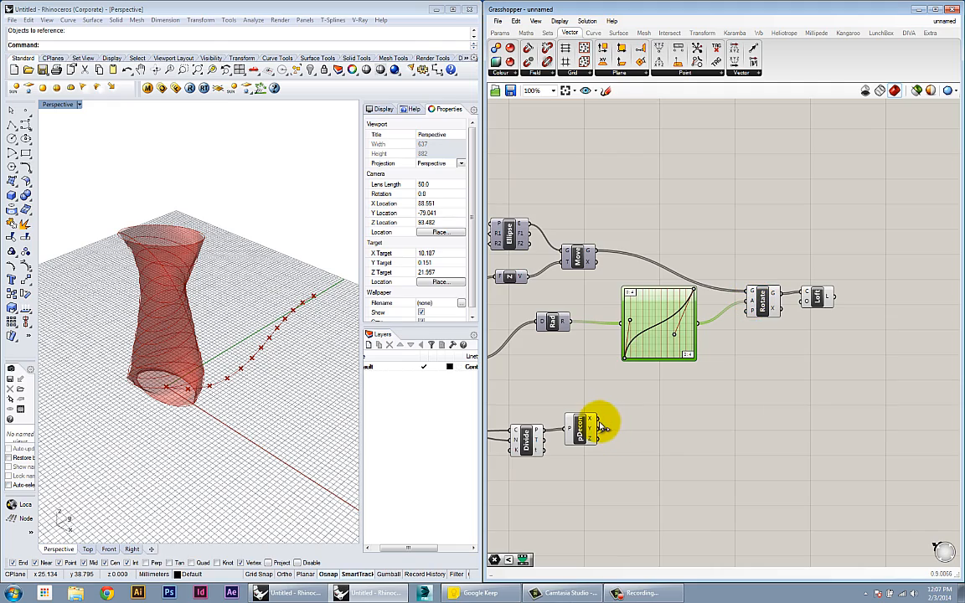
left_click_drag(601, 426, 747, 306)
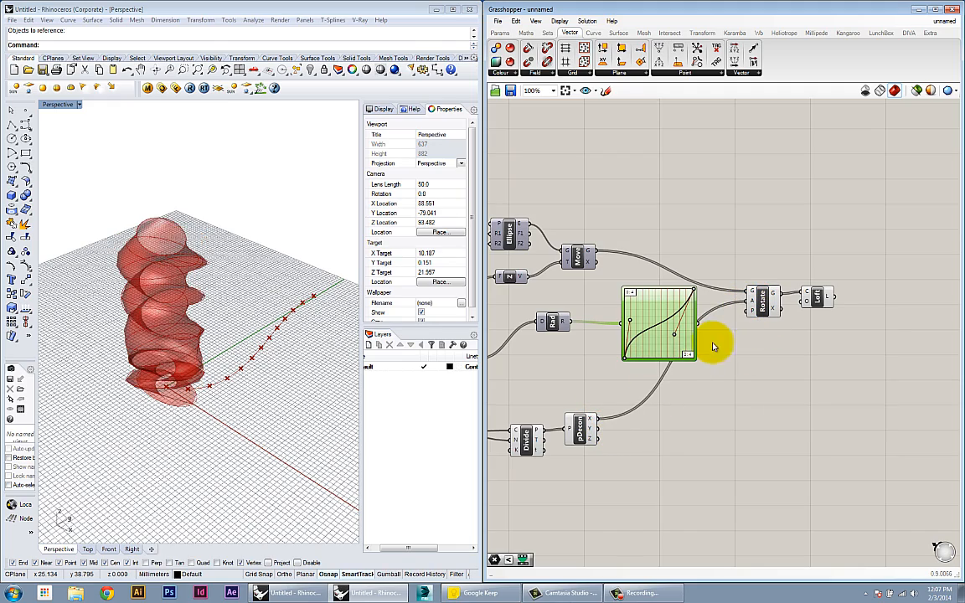
mouse_move(174, 407)
right_mouse_down()
mouse_move(190, 355)
mouse_move(185, 422)
right_mouse_up()
right_click_drag(653, 436, 771, 436)
mouse_move(768, 339)
left_mouse_down()
mouse_move(739, 342)
mouse_move(756, 336)
left_mouse_up()
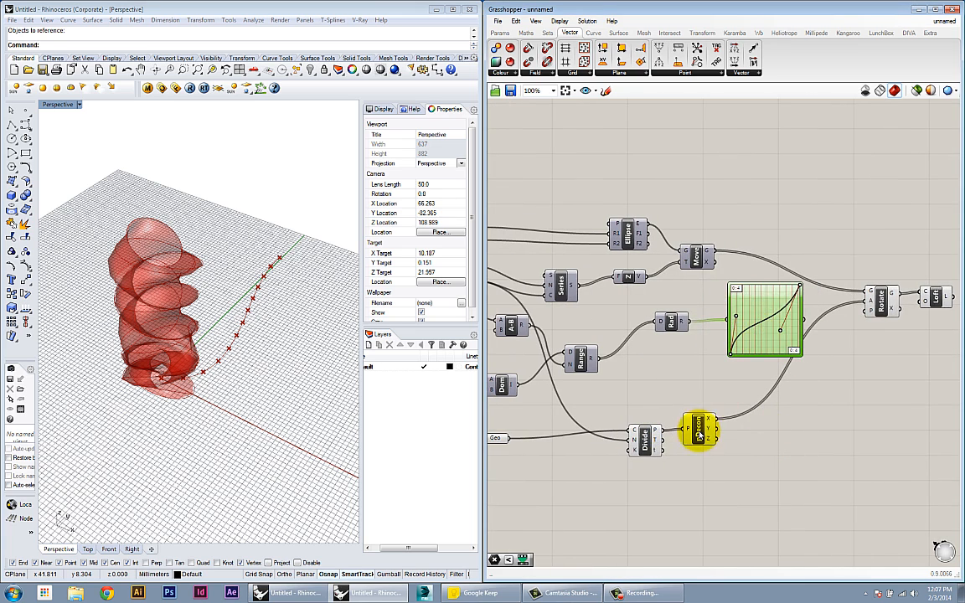
right_click_drag(696, 431, 647, 408)
scroll(680, 410, "up", 2)
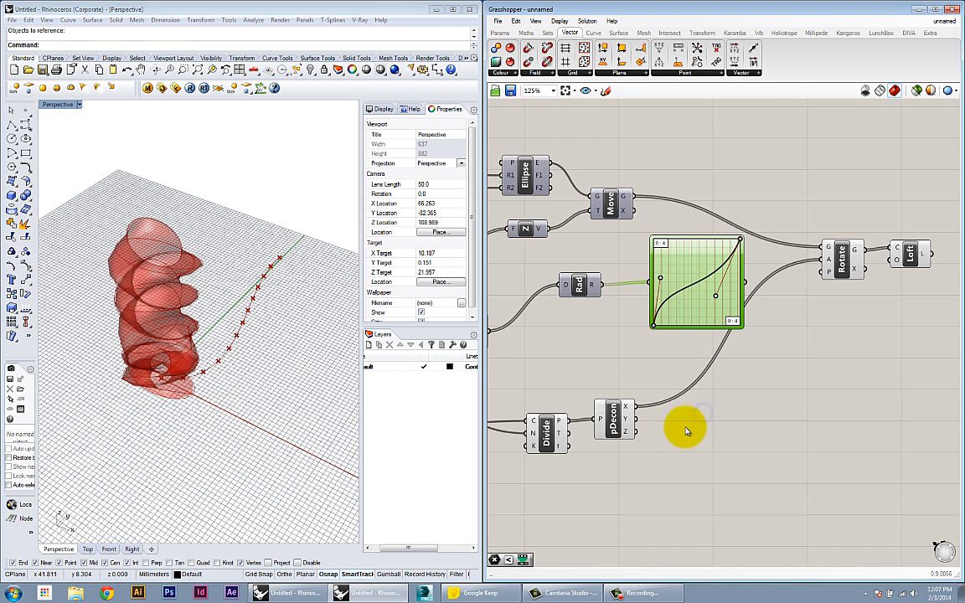
Step: Check the X component values, place a Division component beside the Deconstruct component's outputs and inspect its B input
double_click(700, 408)
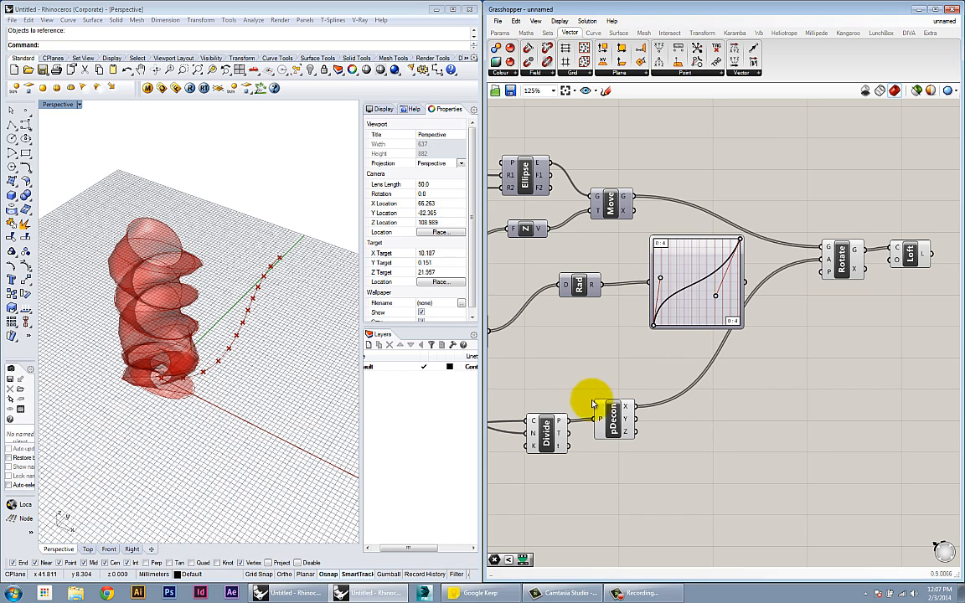
mouse_move(625, 407)
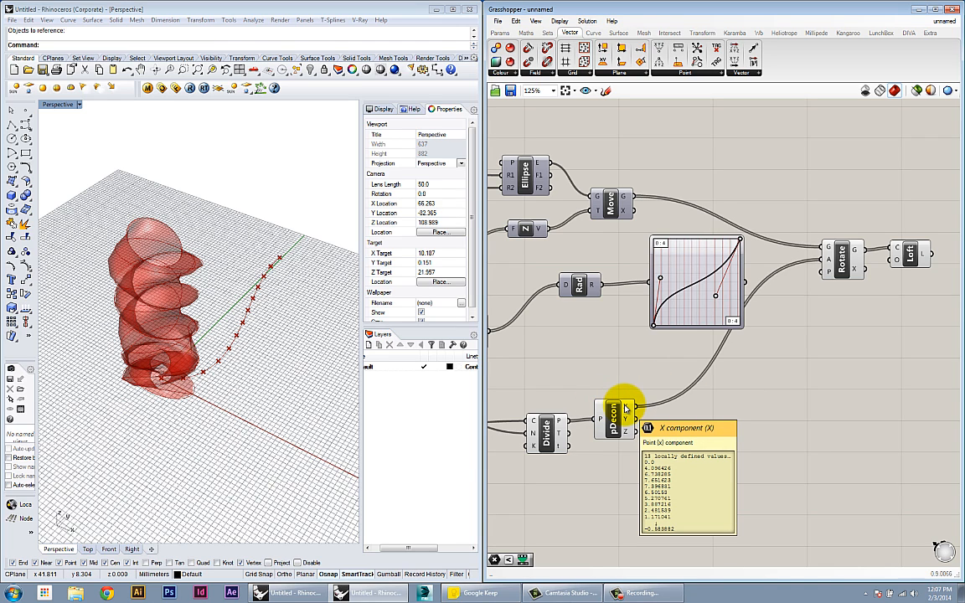
double_click(700, 408)
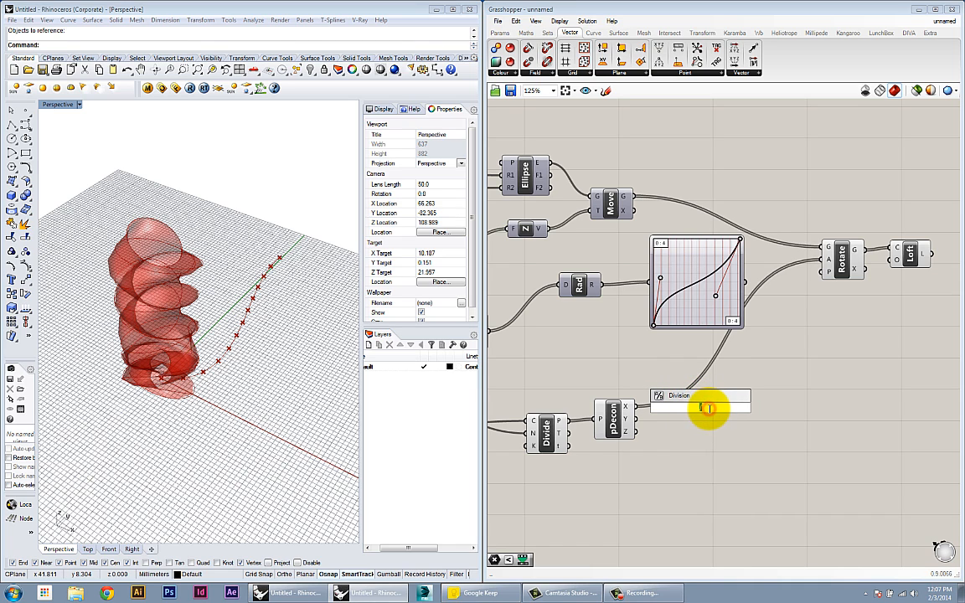
key("Return")
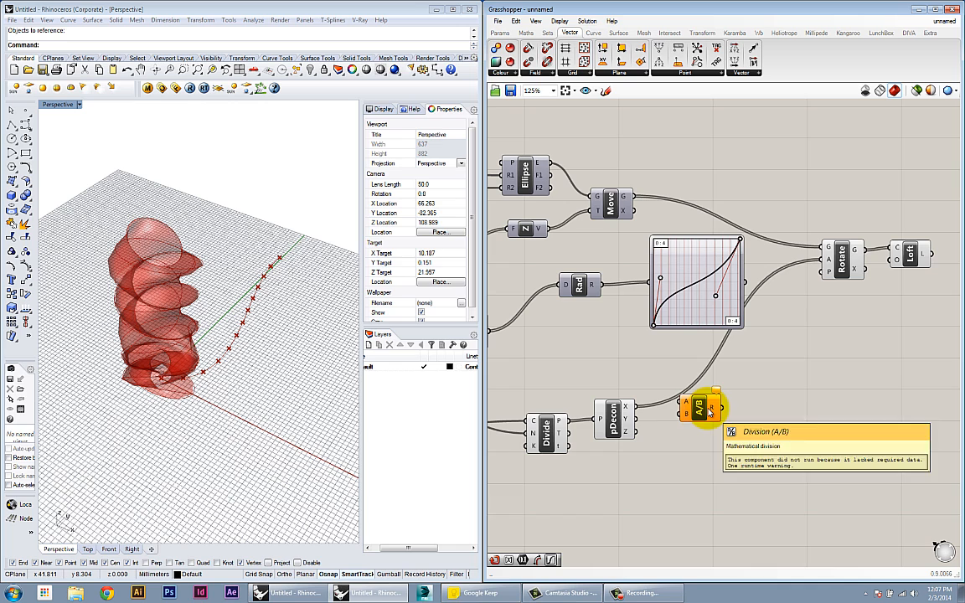
scroll(708, 412, "up", 2)
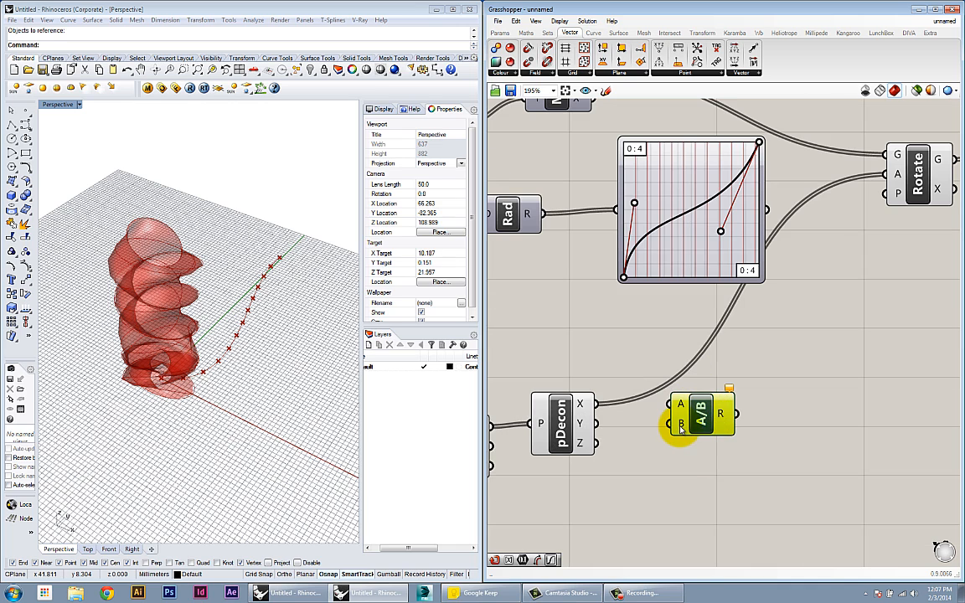
mouse_move(681, 427)
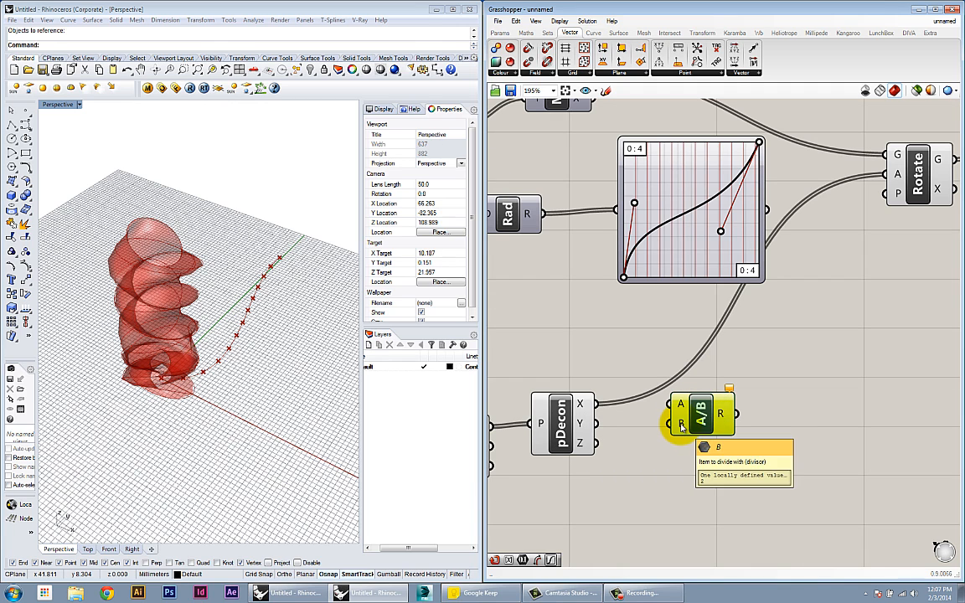
Step: Connect the Deconstruct component's X output to Division's A input and Division's result to Rotate's A input, and reposition the Division component
left_click_drag(601, 408, 669, 404)
right_click_drag(773, 387, 757, 416)
left_click_drag(720, 445, 868, 209)
right_click_drag(183, 398, 379, 446)
right_click_drag(689, 476, 721, 436)
left_click_drag(720, 407, 741, 435)
Step: Create a one-decimal number slider, connect it to Division's B input and set it to 5.0
double_click(697, 492)
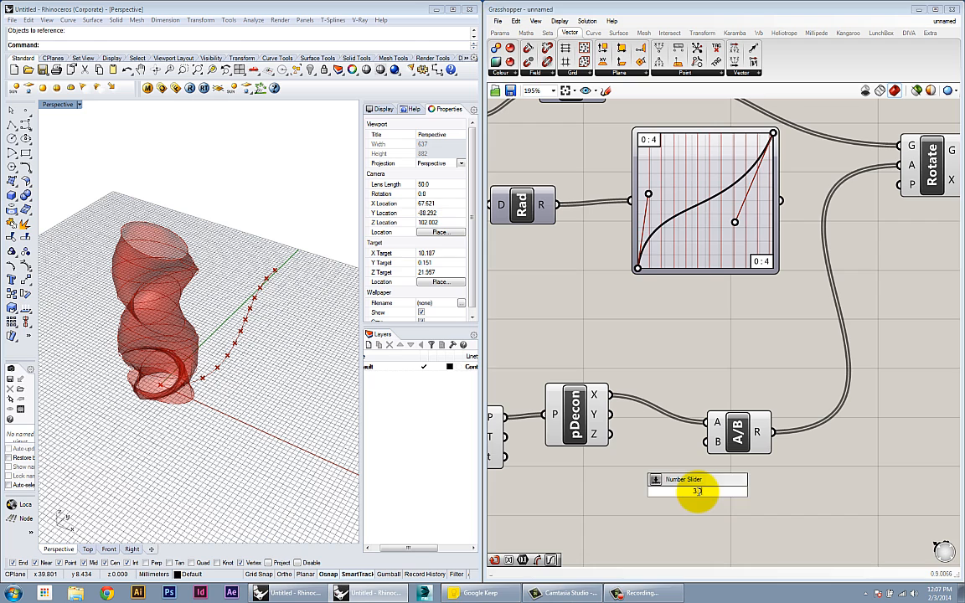
type("3.0")
key("Return")
mouse_move(725, 494)
left_mouse_down()
mouse_move(673, 492)
mouse_move(706, 442)
left_mouse_up()
mouse_move(601, 490)
left_mouse_down()
mouse_move(640, 491)
mouse_move(577, 493)
mouse_move(615, 500)
left_mouse_up()
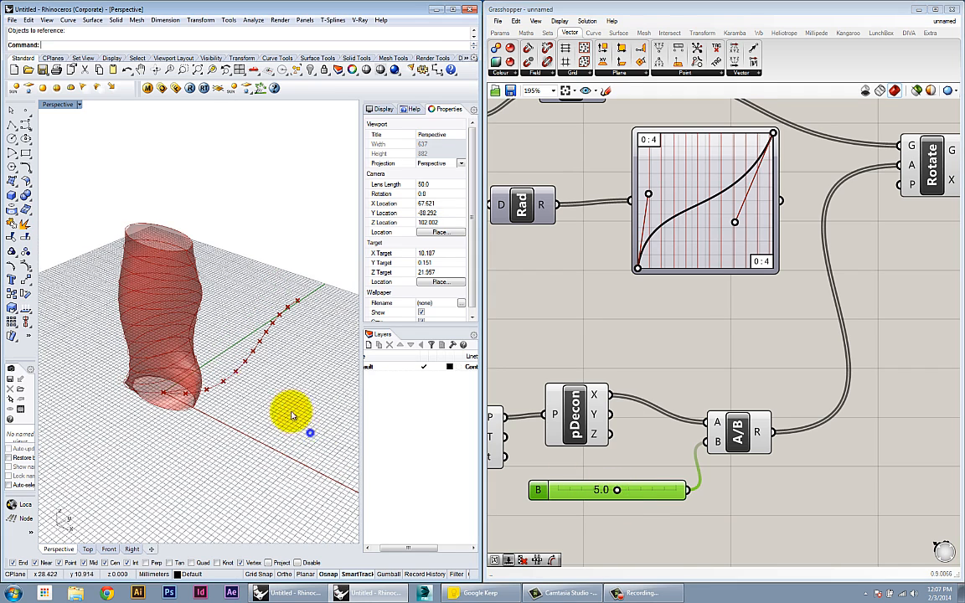
Step: Turn on the drawn Rhino curve's control points and move two of them to reshape the tower's twist
left_click(242, 366)
right_click(245, 368)
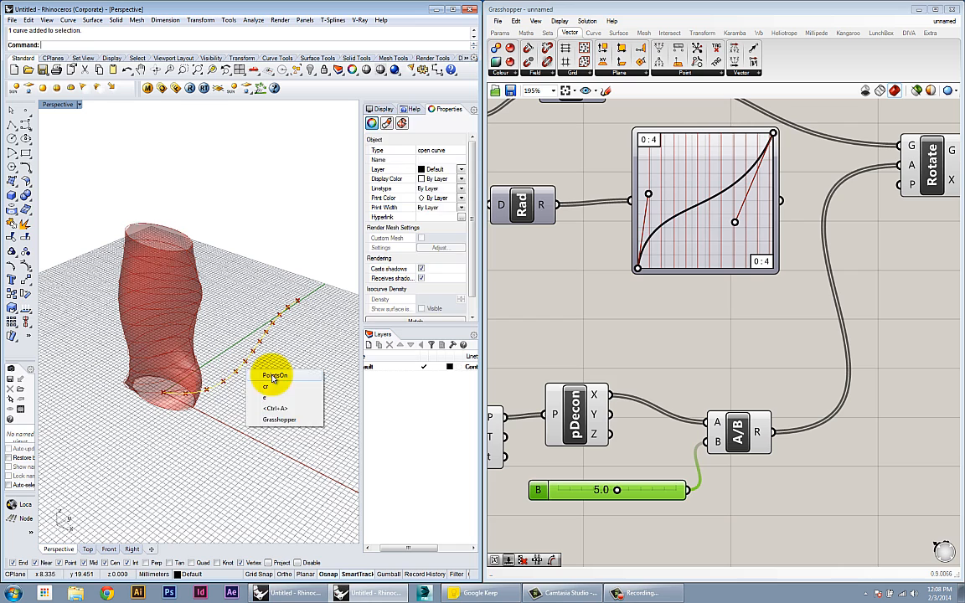
left_click(273, 377)
left_click_drag(255, 407, 226, 350)
right_click_drag(226, 351, 220, 490)
left_click_drag(185, 285, 270, 337)
right_click_drag(155, 327, 320, 356)
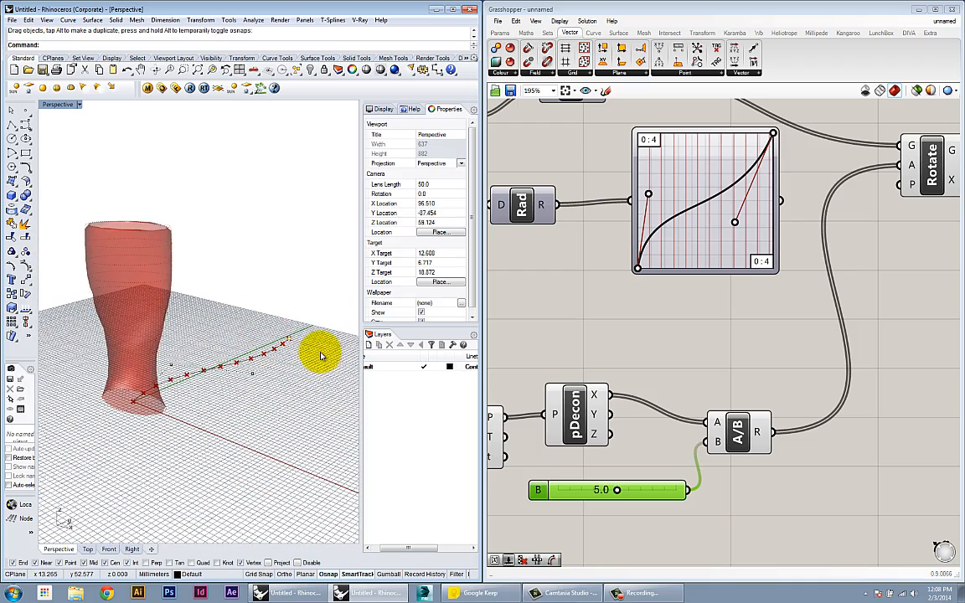
left_click(623, 374)
mouse_move(358, 387)
right_mouse_down()
mouse_move(222, 395)
mouse_move(369, 391)
right_mouse_up()
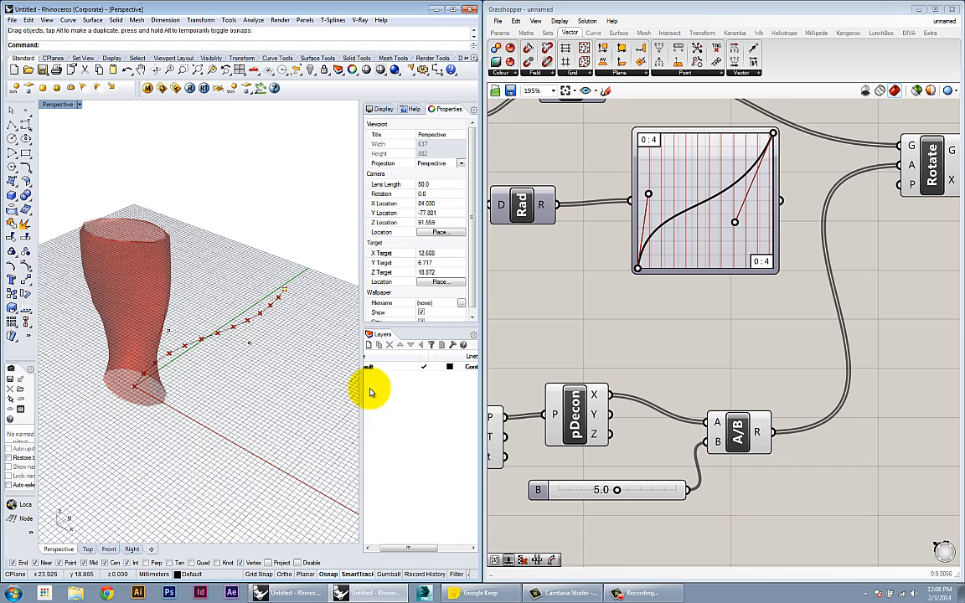
Step: Set Radius 1 to 9.0, Floor to Floor to 4.2 and Number of Floors to 8
scroll(720, 385, "down", 5)
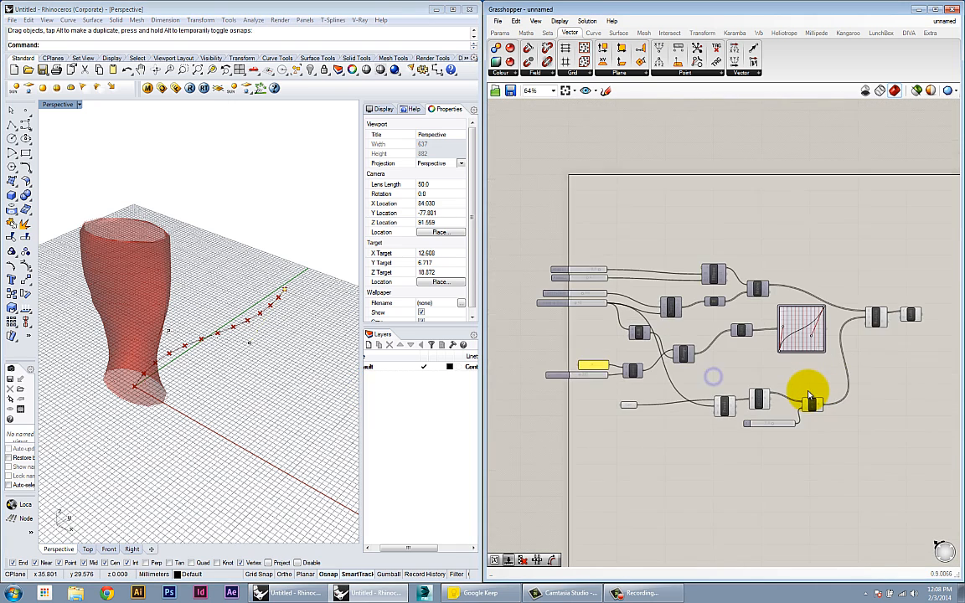
scroll(809, 395, "up", 2)
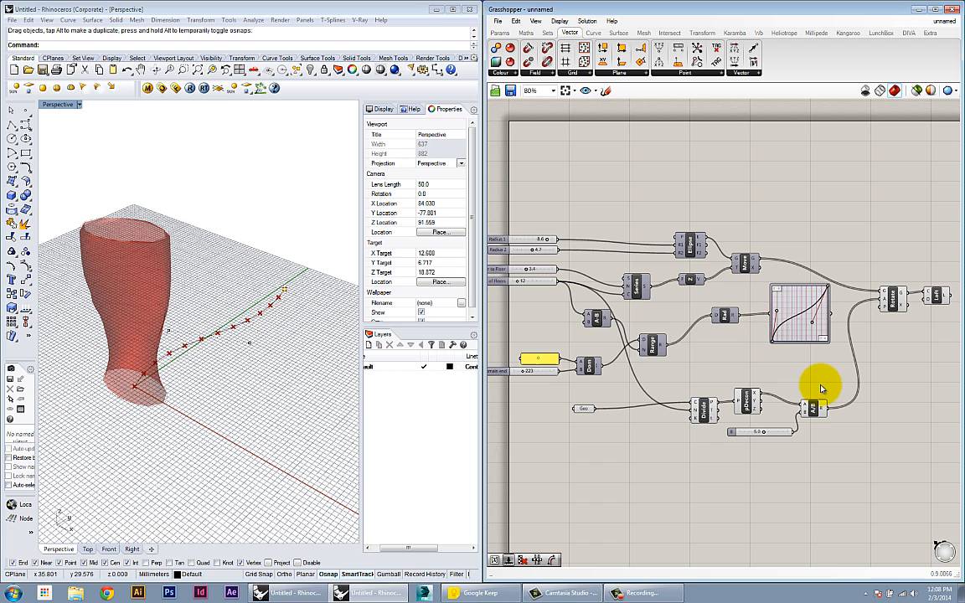
right_click_drag(743, 365, 762, 369)
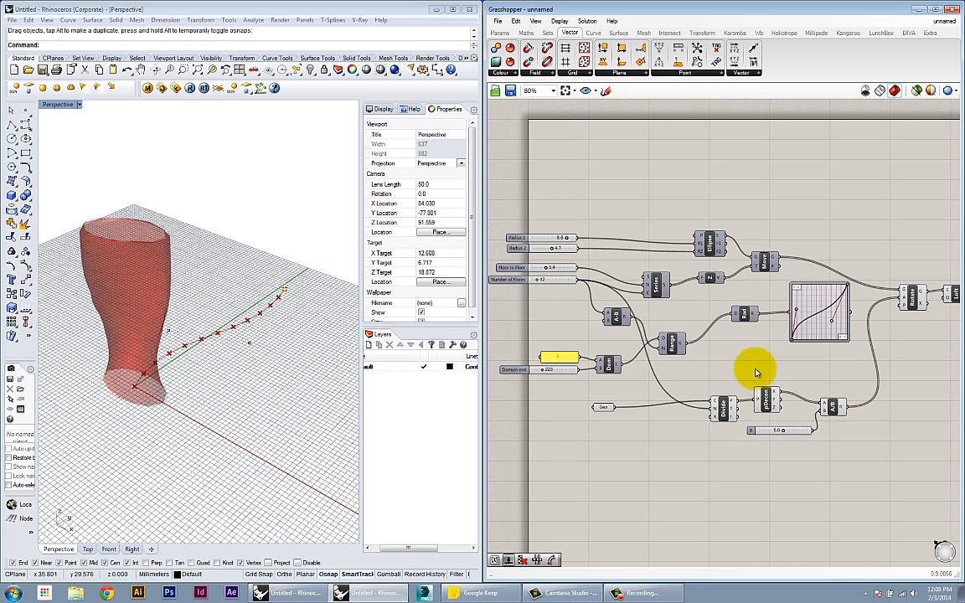
scroll(755, 373, "down", 1)
scroll(574, 273, "up", 4)
mouse_move(646, 272)
left_mouse_down()
mouse_move(621, 270)
mouse_move(650, 270)
left_mouse_up()
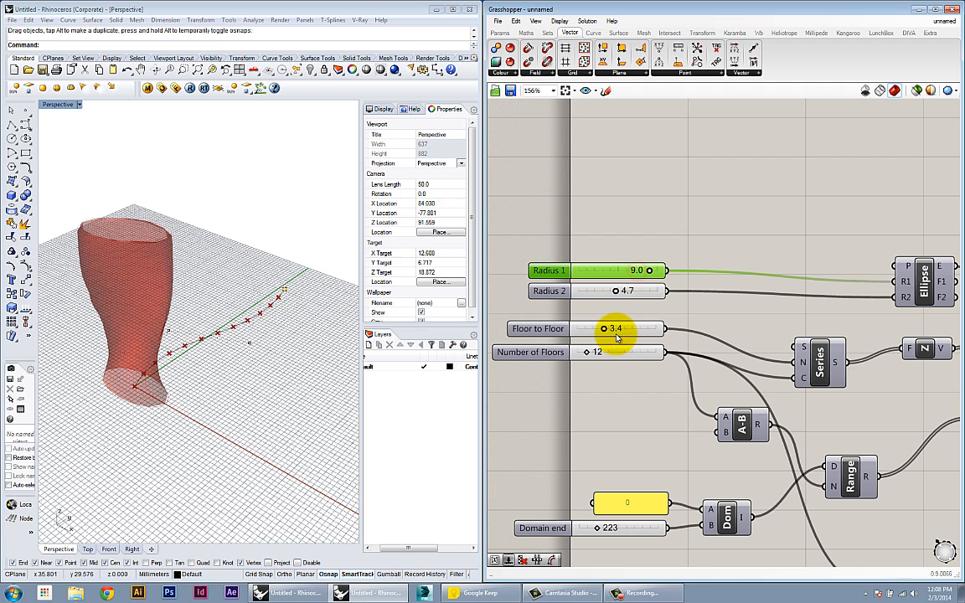
left_click_drag(605, 329, 586, 354)
scroll(626, 478, "down", 2)
right_click_drag(625, 474, 607, 415)
scroll(607, 415, "down", 1)
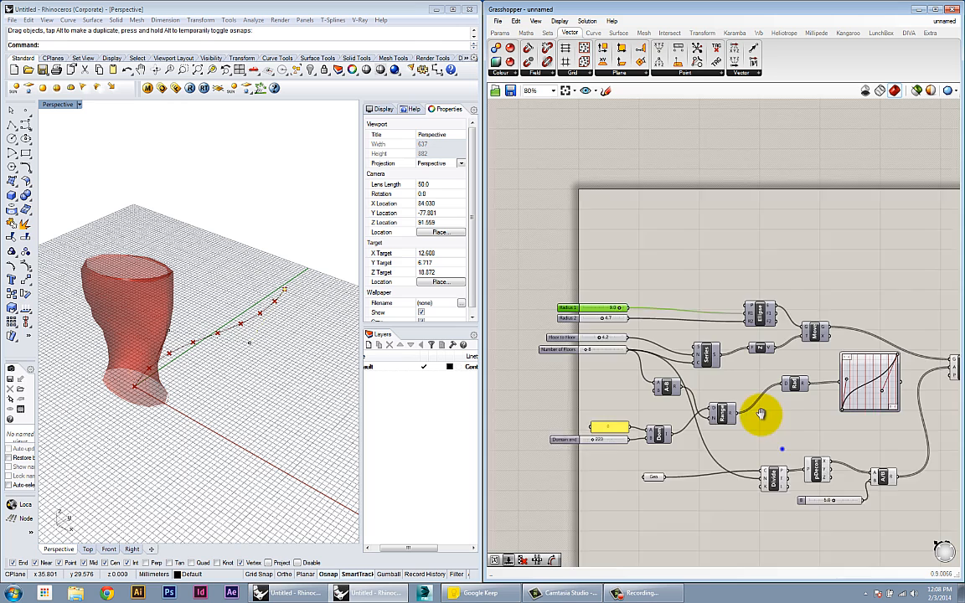
Step: Inspect the Graph Mapper's output values, and compare the tower with the drawn curve and the node network
right_click_drag(782, 449, 731, 391)
right_click_drag(796, 391, 738, 394)
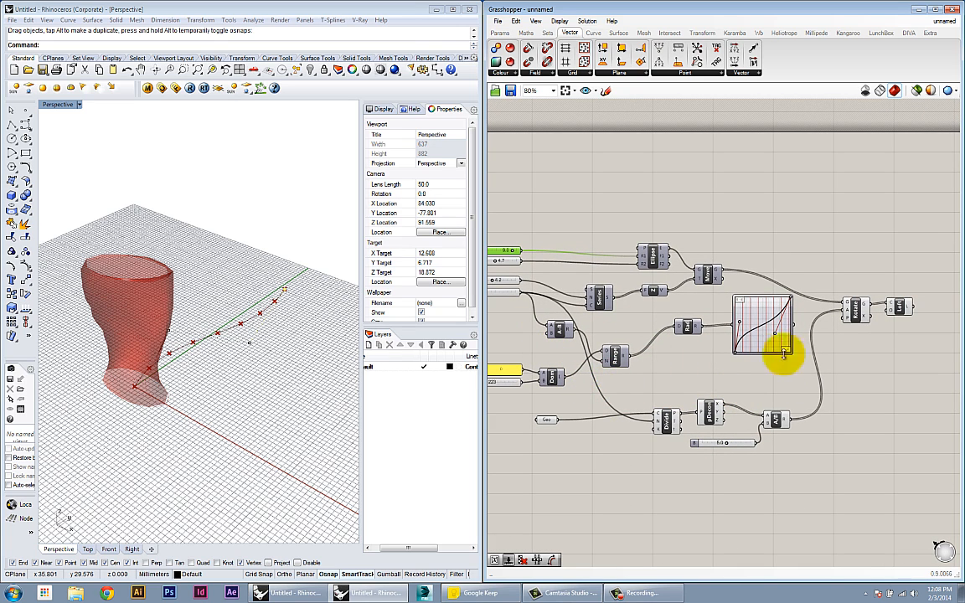
scroll(809, 334, "up", 2)
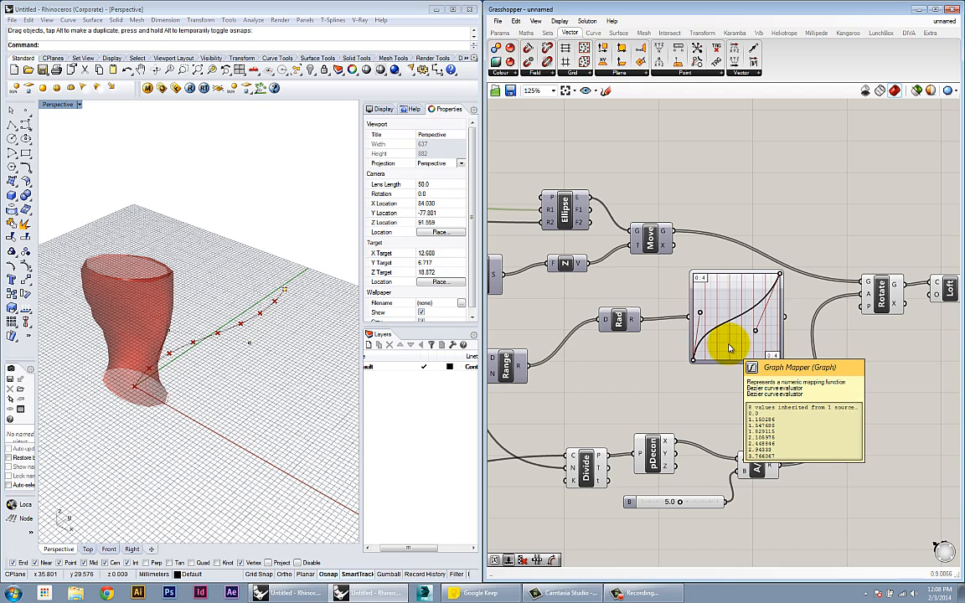
left_click_drag(729, 348, 727, 314)
right_click_drag(693, 396, 740, 371)
right_click_drag(259, 397, 249, 411)
right_click_drag(683, 481, 767, 475)
right_click_drag(243, 430, 244, 419)
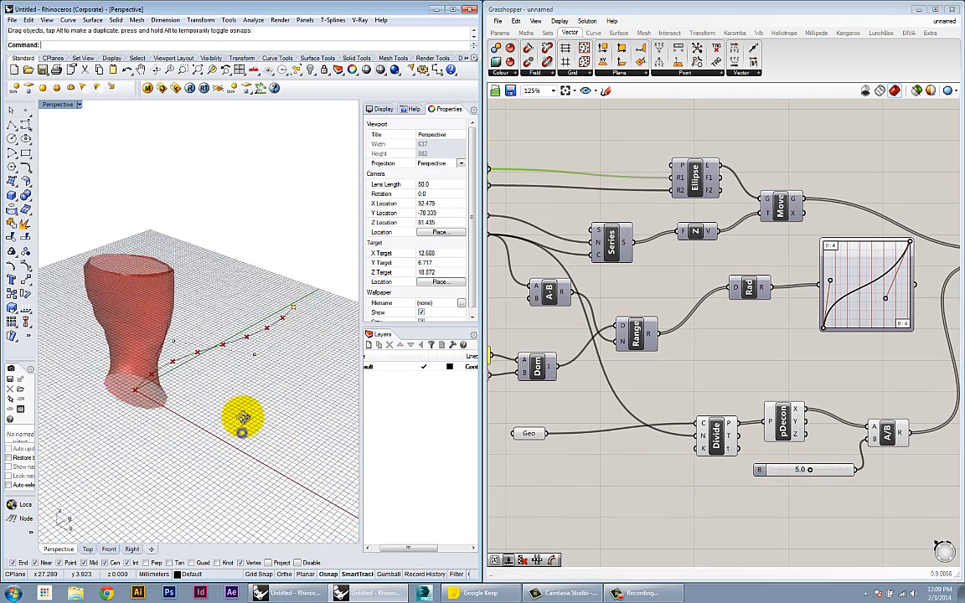
scroll(769, 505, "down", 5)
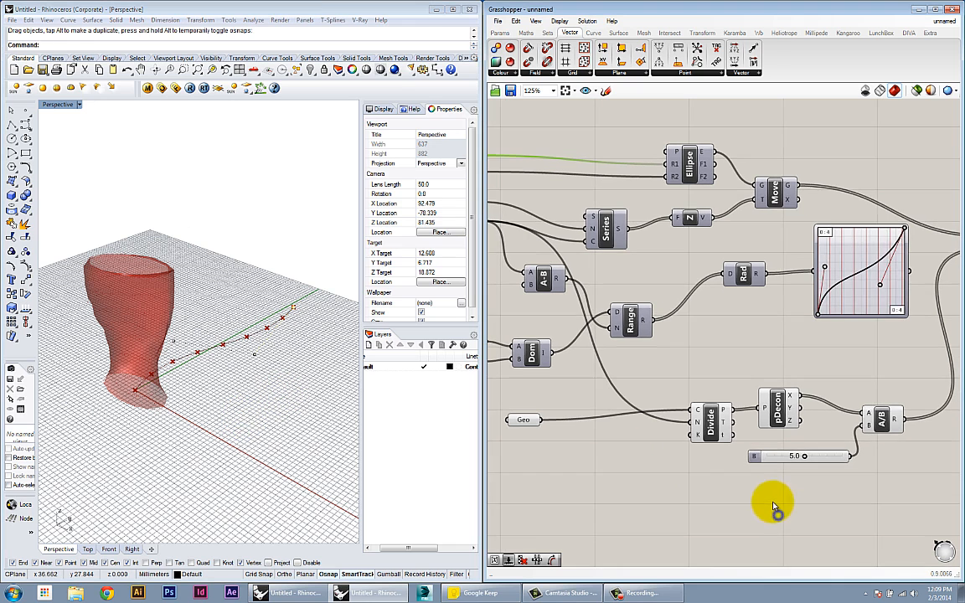